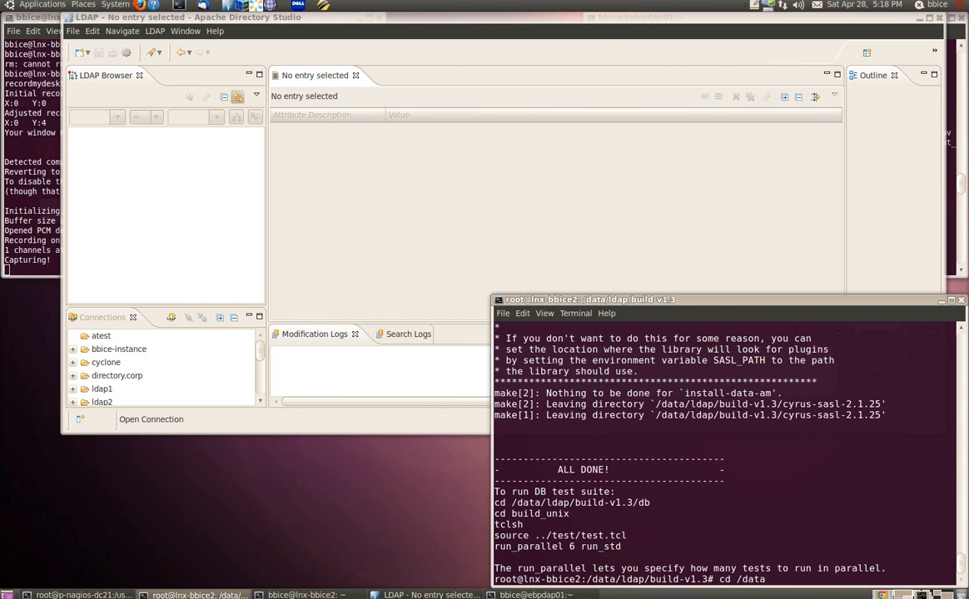
# - Change to the /data/ldap/instance-v1.3/ directory and list its contents and those of its downloads folder
pyautogui.write('/ldap/instance-v1.3/')
pyautogui.press('Return')
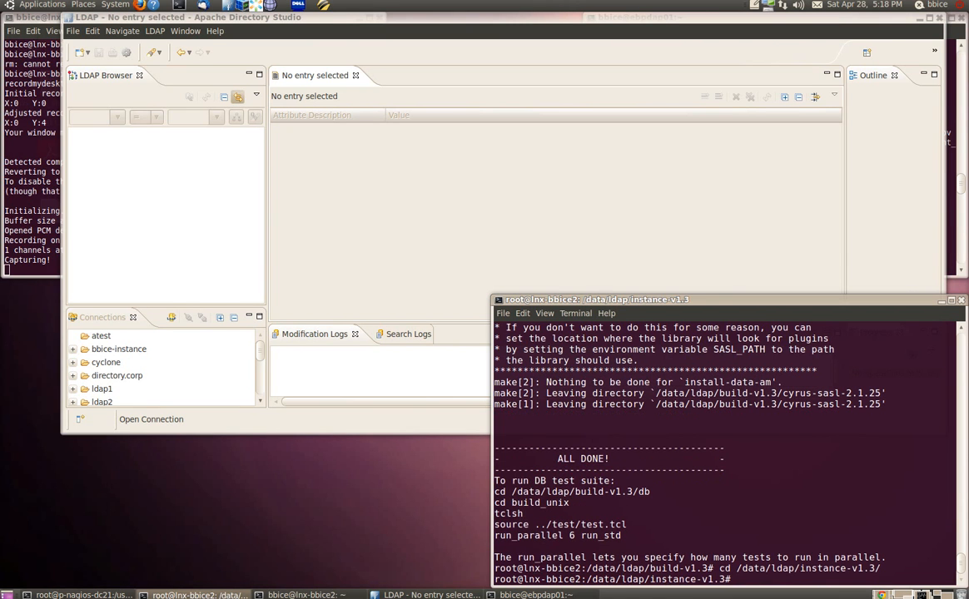
pyautogui.write('ls')
pyautogui.press('Return')
pyautogui.write('ls dow')
pyautogui.press('Tab')
pyautogui.press('Return')
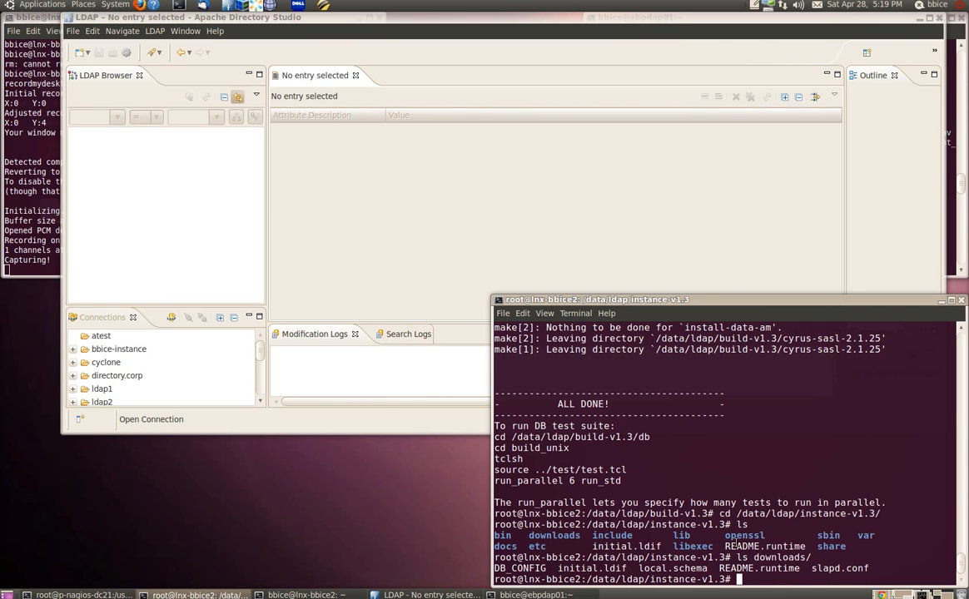
# - List the files in var/openldap-data/ and etc/openldap/schema/, checking for local.schema
pyautogui.write('ls var/ope')
pyautogui.press('Tab')
pyautogui.press('Return')
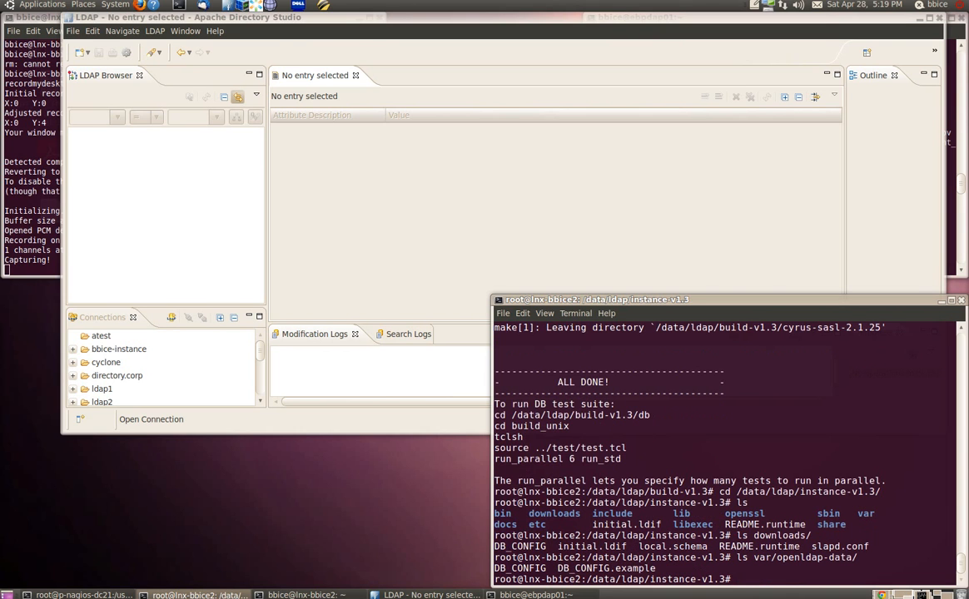
pyautogui.write('ls etc/o')
pyautogui.press('Tab')
pyautogui.write('sc')
pyautogui.press('Tab')
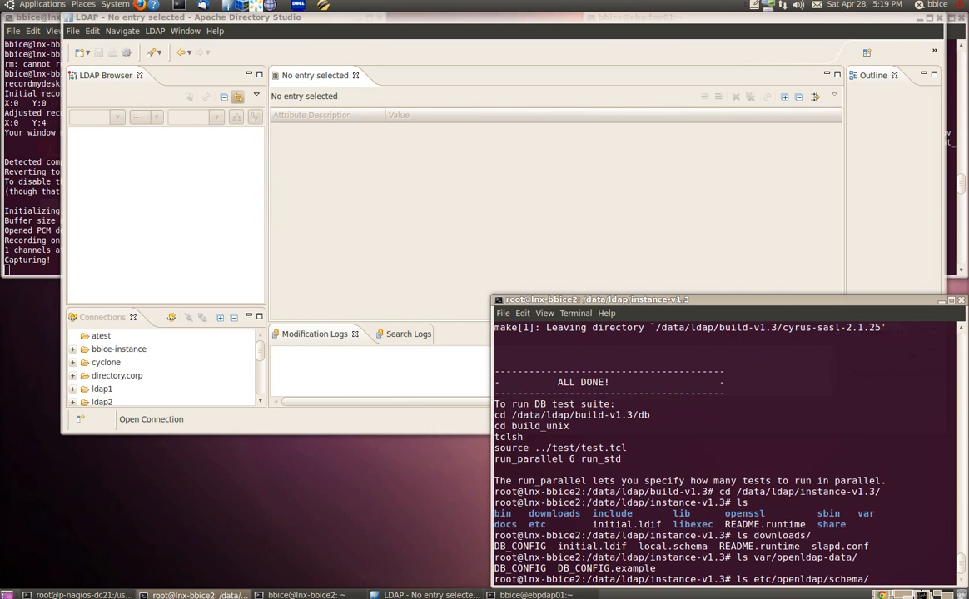
pyautogui.press('Return')
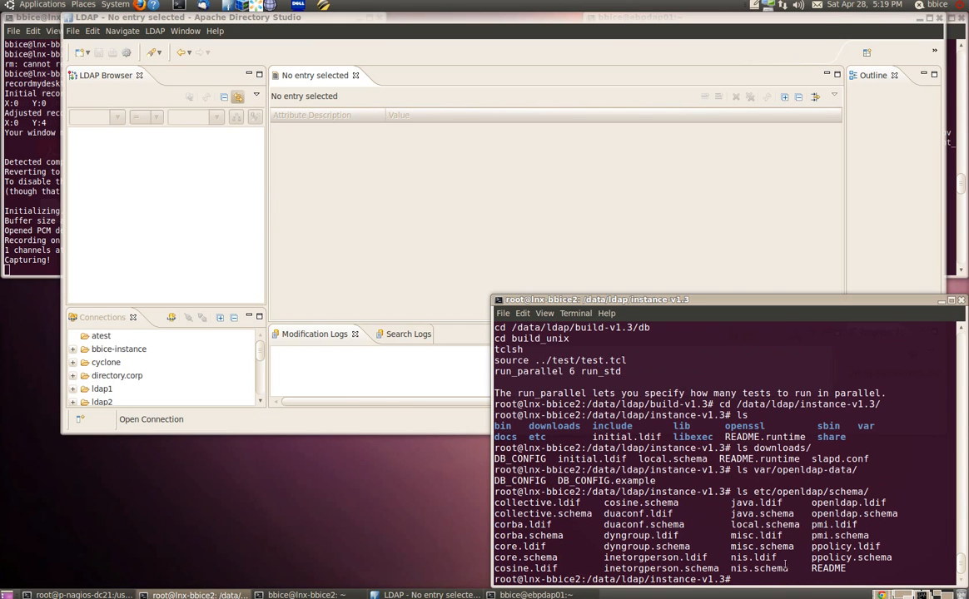
pyautogui.doubleClick(747, 525)
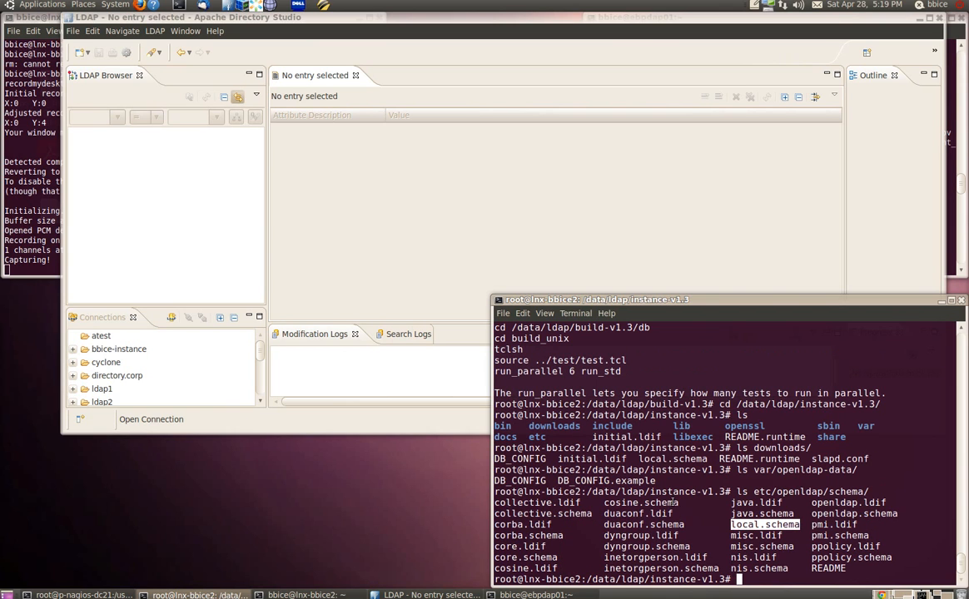
pyautogui.click(678, 512)
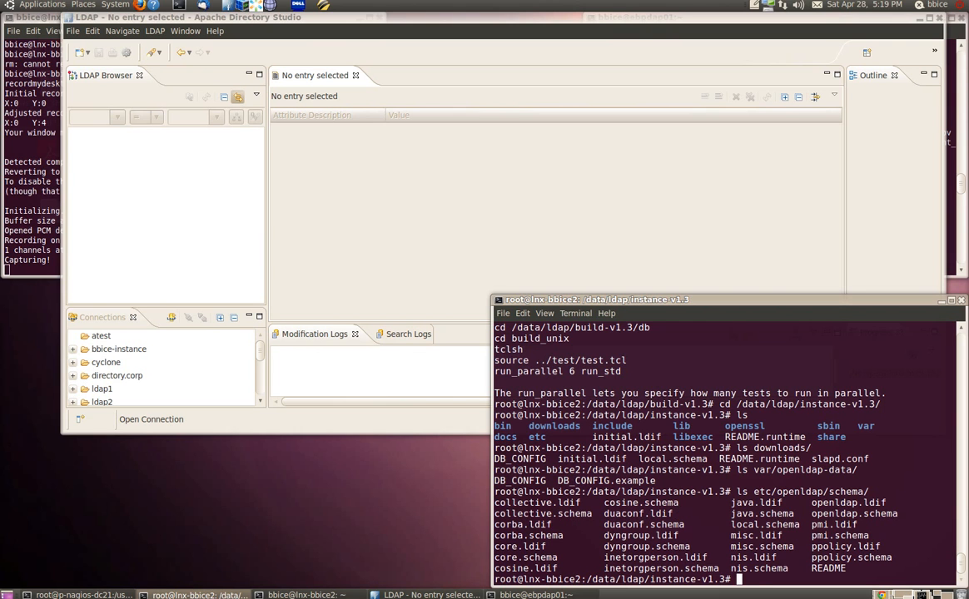
# - List the instance directory, source README.runtime to load the environment variables, and check which slapadd binary is used
pyautogui.write('ls')
pyautogui.press('Return')
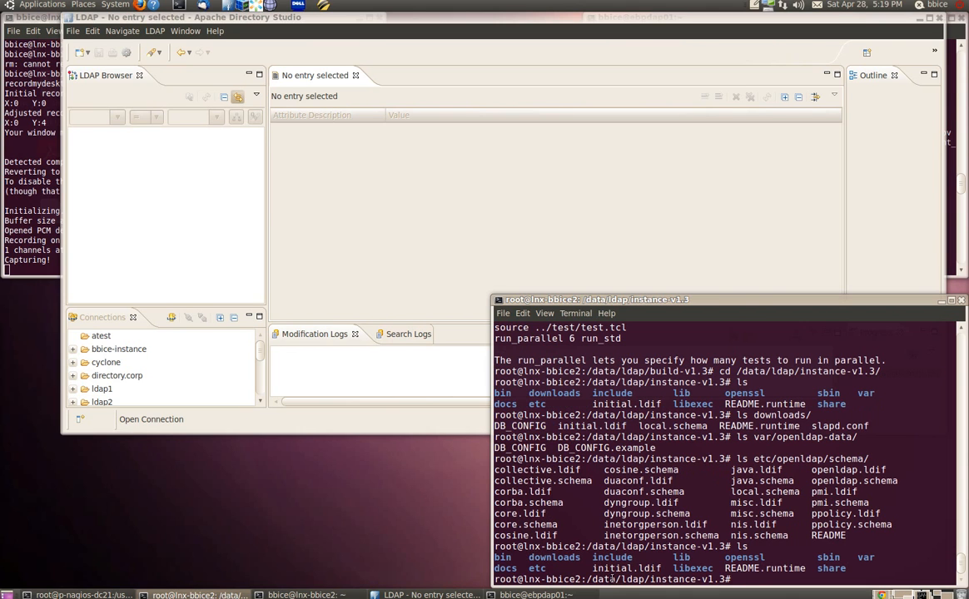
pyautogui.doubleClick(626, 568)
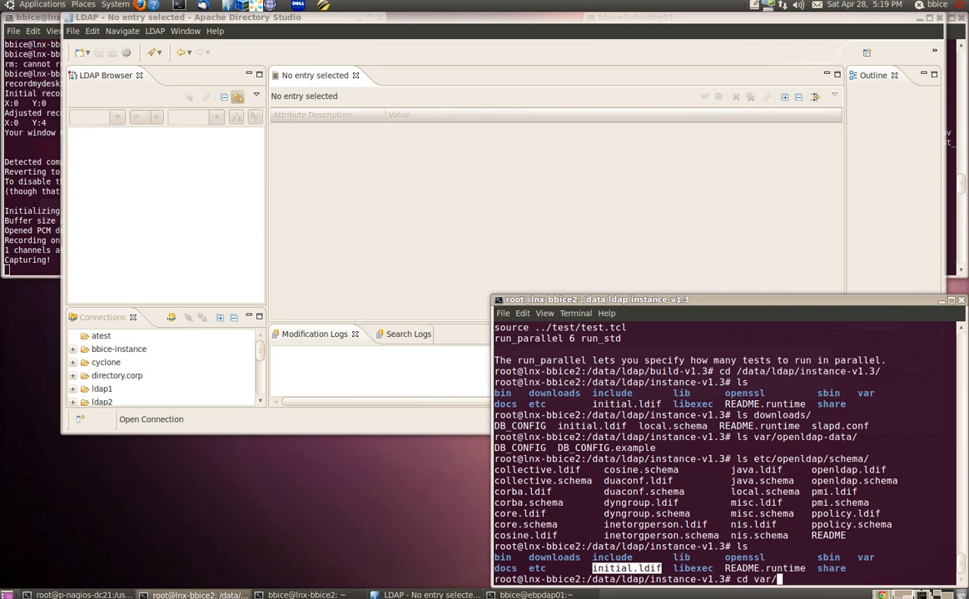
pyautogui.write('source')
pyautogui.doubleClick(765, 568)
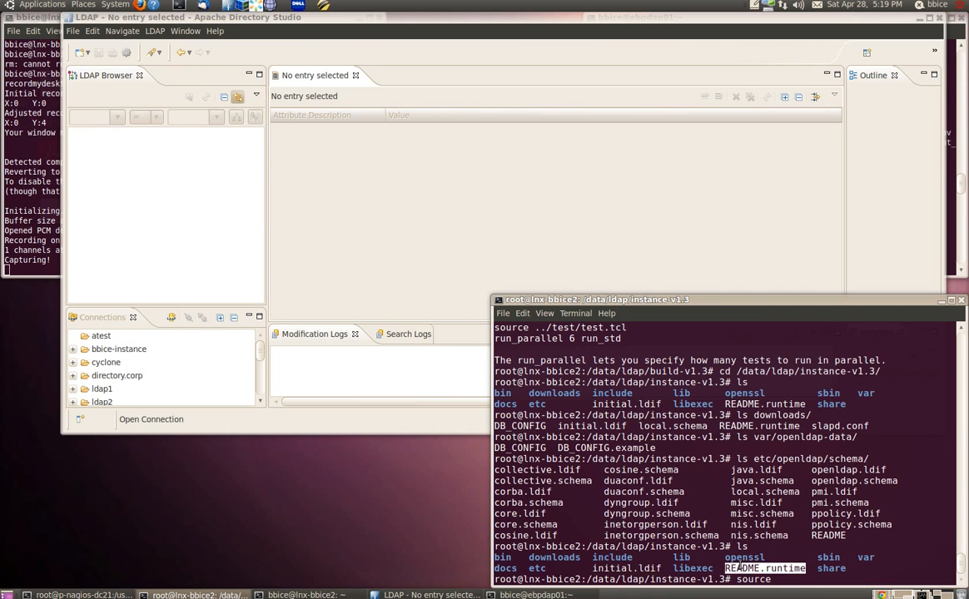
pyautogui.middleClick(718, 493)
pyautogui.press('Return')
pyautogui.write('which slapadd')
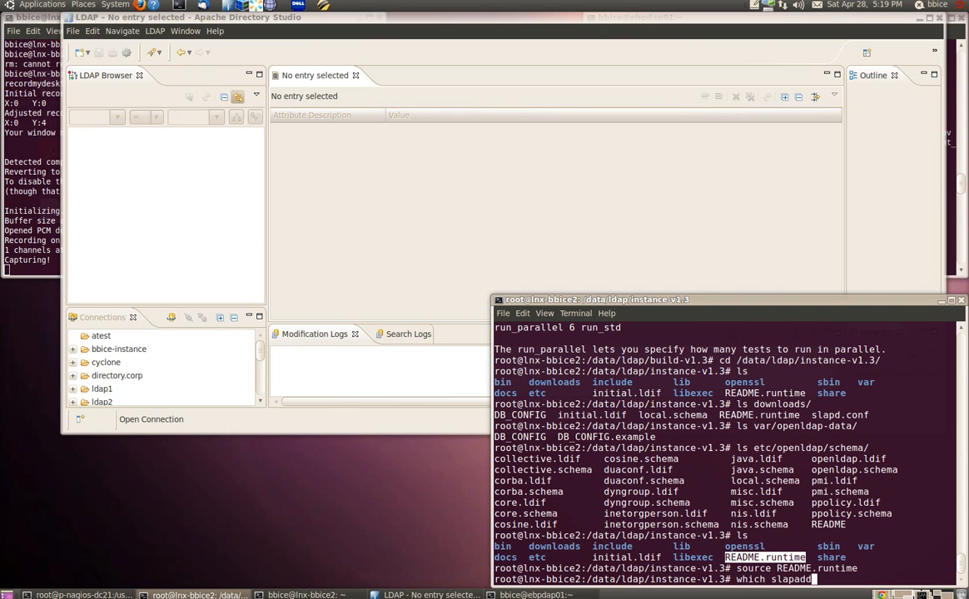
pyautogui.press('Return')
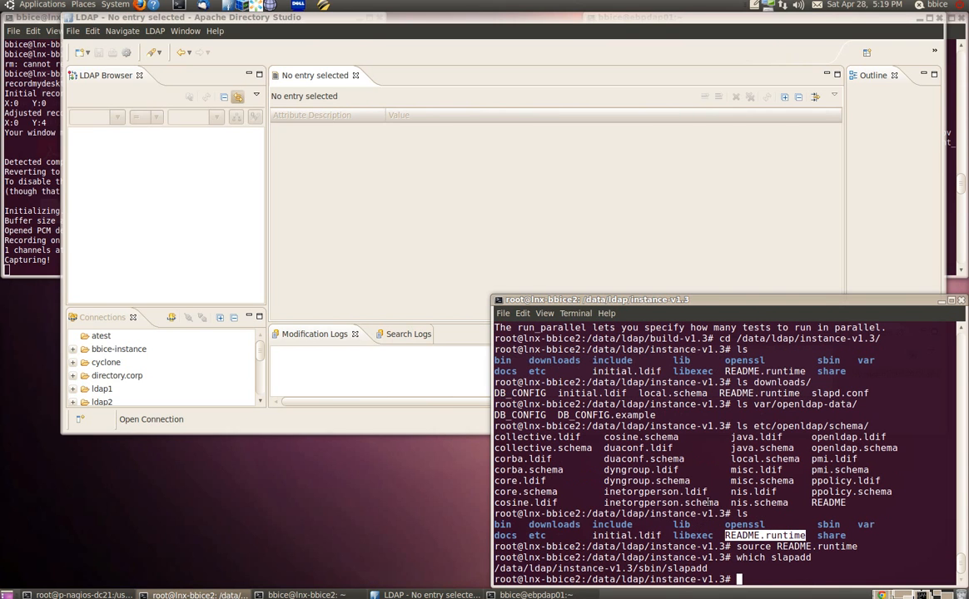
# - Change to the var/openldap-data/ directory and list its files
pyautogui.write('cd var/openldap-data/')
pyautogui.press('Return')
pyautogui.write('ls')
pyautogui.press('Return')
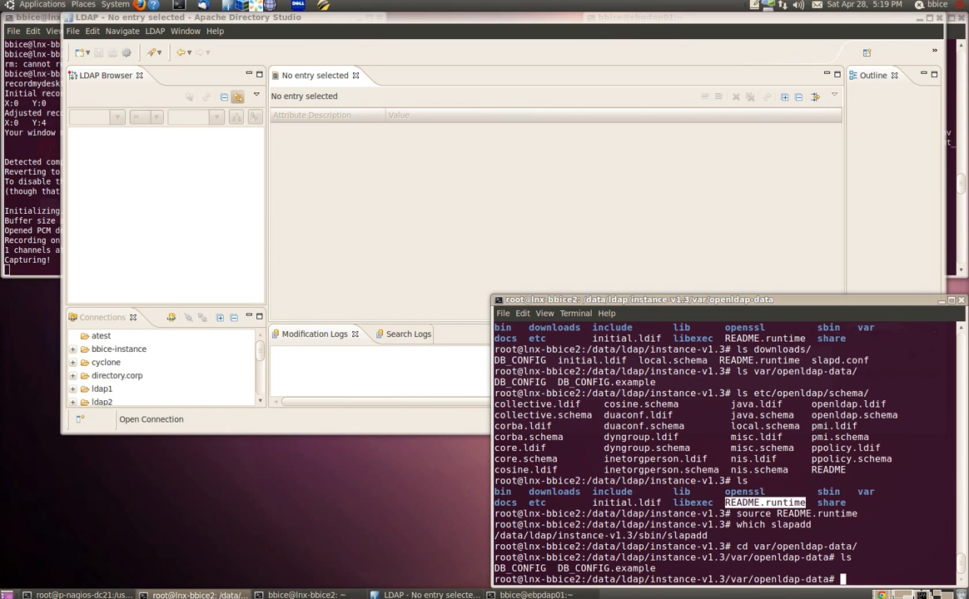
# - Load ../../initial.ldif into the database with slapadd using ../../etc/openldap/slapd.conf, and list the database files
pyautogui.write('slapadd -f ../../etc/openldap/s')
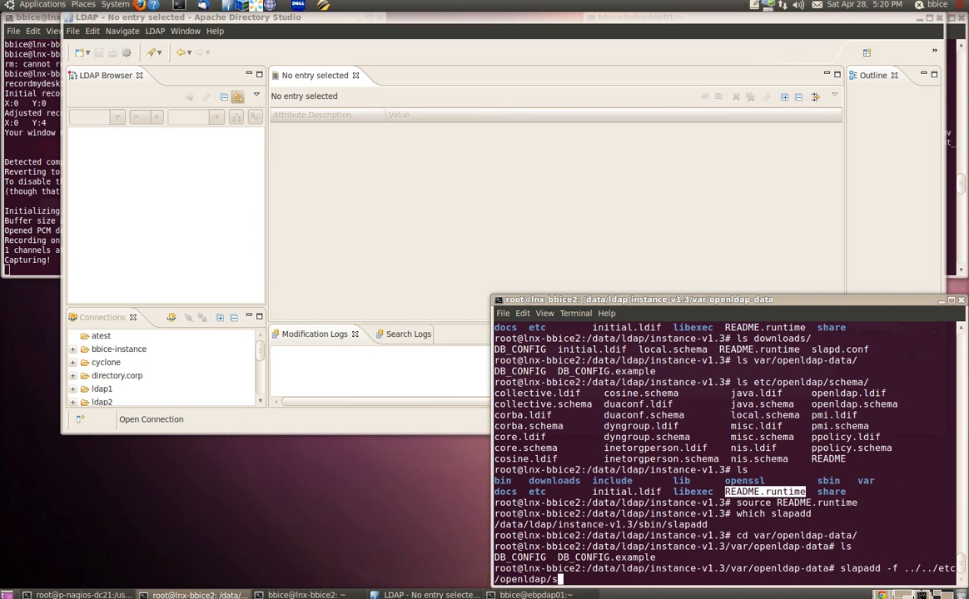
pyautogui.write('lapd.conf <../../init')
pyautogui.press('Tab')
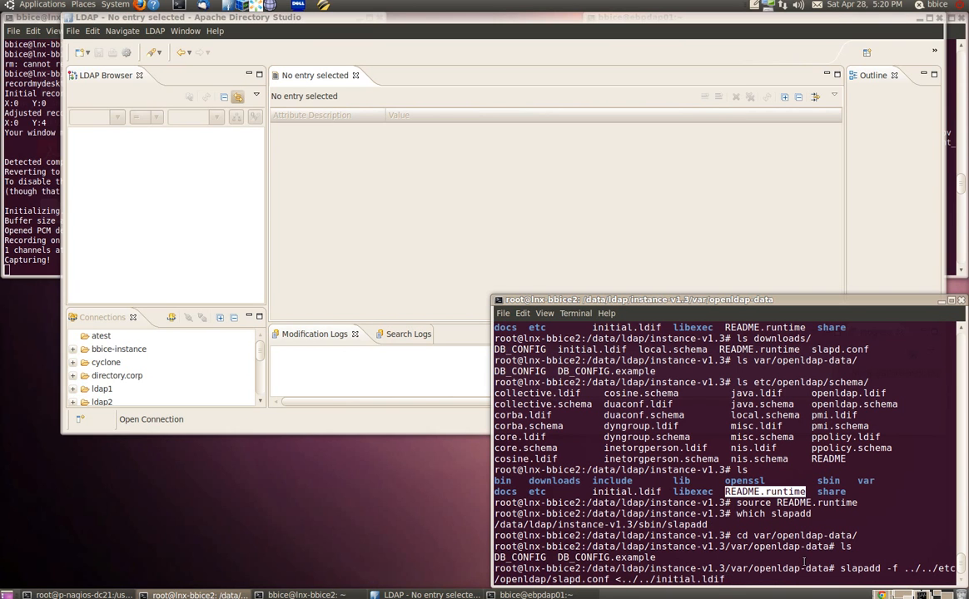
pyautogui.doubleClick(573, 580)
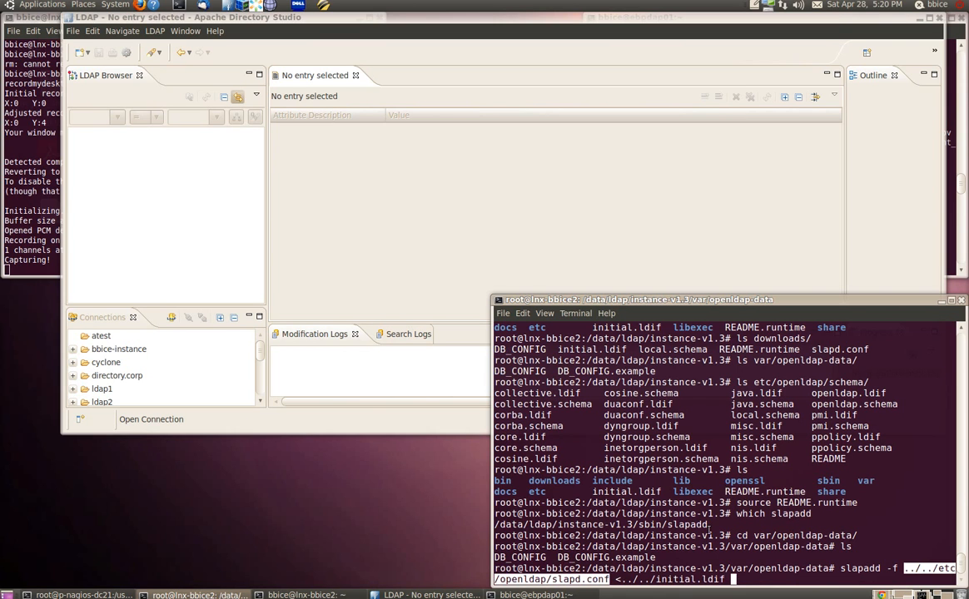
pyautogui.doubleClick(674, 579)
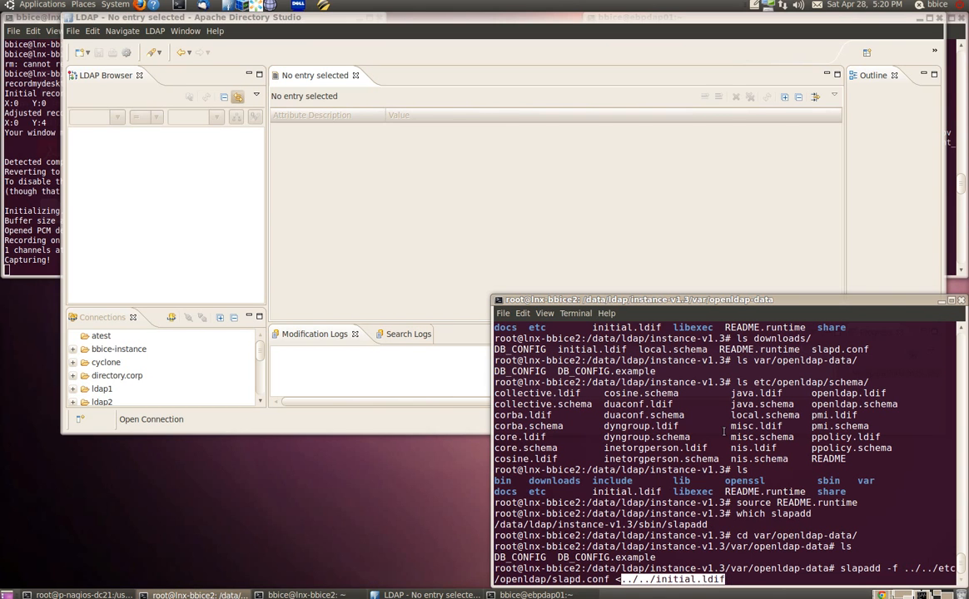
pyautogui.press('Return')
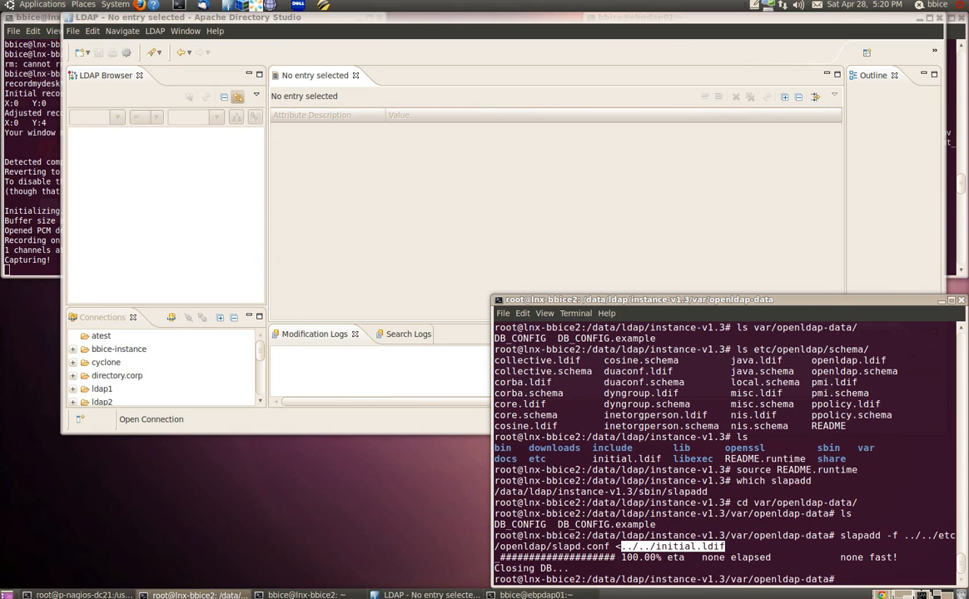
pyautogui.write('ls')
pyautogui.press('Return')
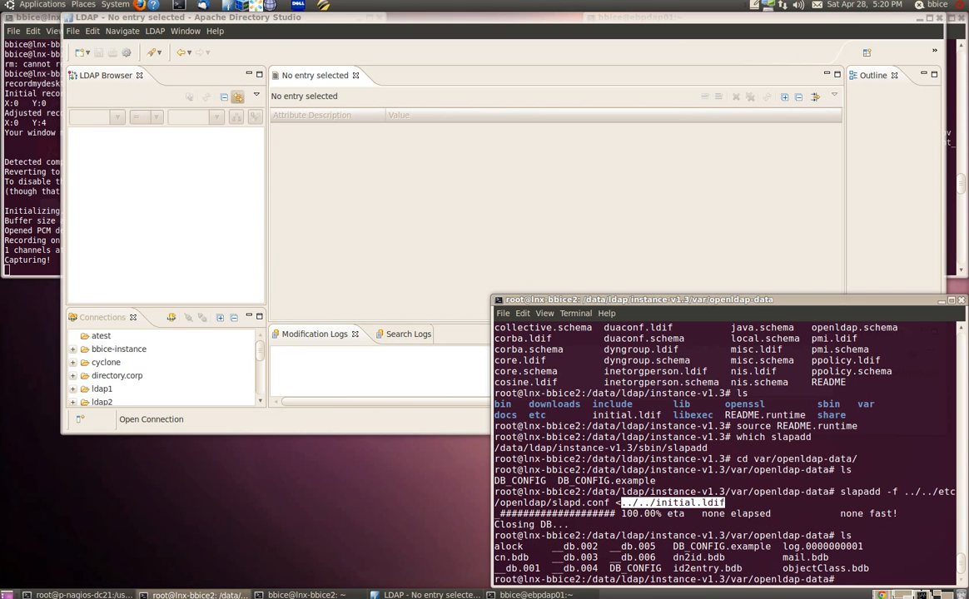
# - Go back up to the instance-v1.3 directory and display README.runtime
pyautogui.write('cd ../..')
pyautogui.press('Return')
pyautogui.write('cat README.runtime')
pyautogui.press('Return')
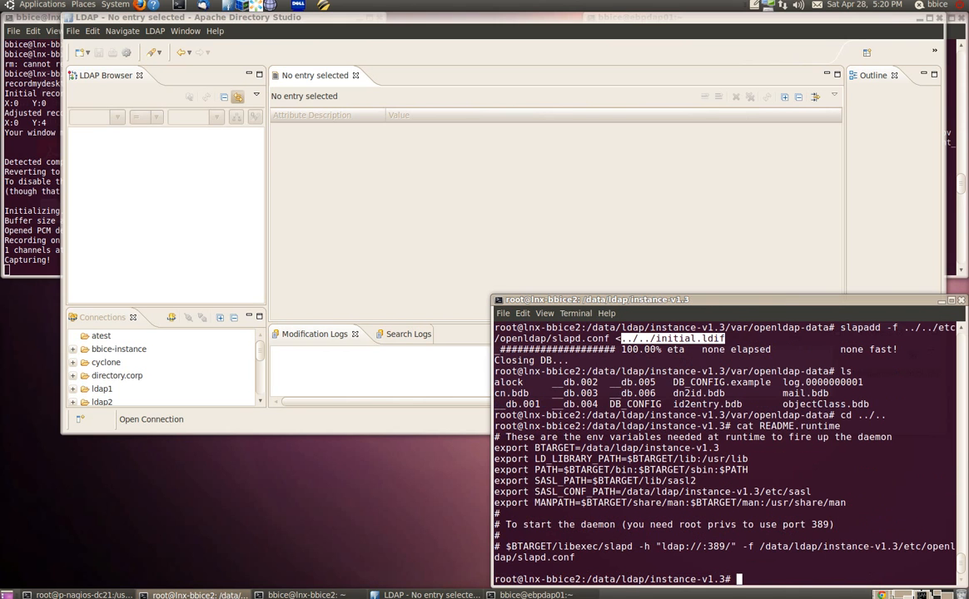
# - Start the slapd daemon on ldap://:389/ with the instance's slapd.conf, using the start command given in README.runtime
pyautogui.moveTo(507, 547); pyautogui.dragTo(589, 557)
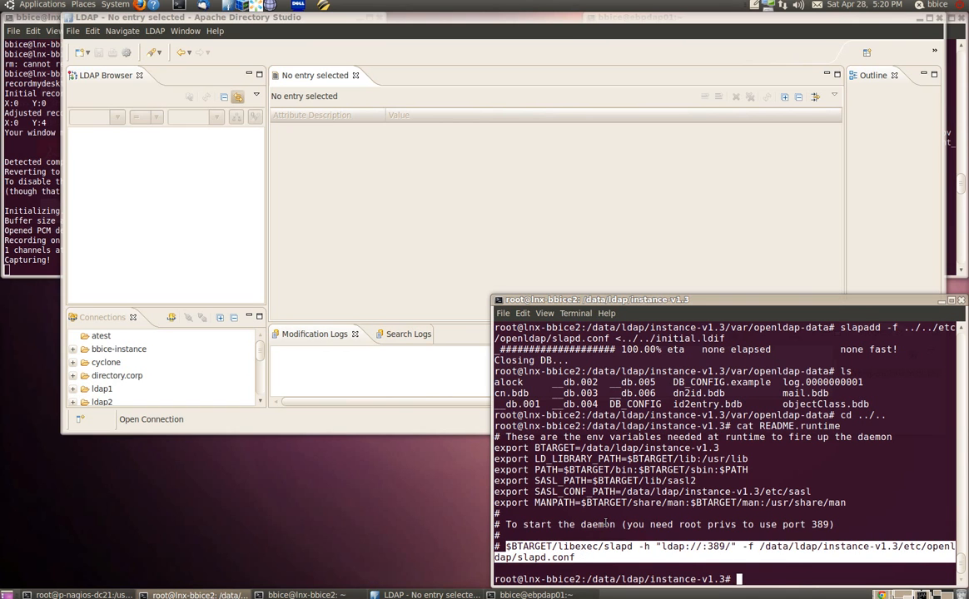
pyautogui.middleClick(606, 524)
pyautogui.press('Return')
# - Check the running processes for slapd with ps -ef |egrep slapd
pyautogui.write('ps -ef |egrep slapd')
pyautogui.press('Return')
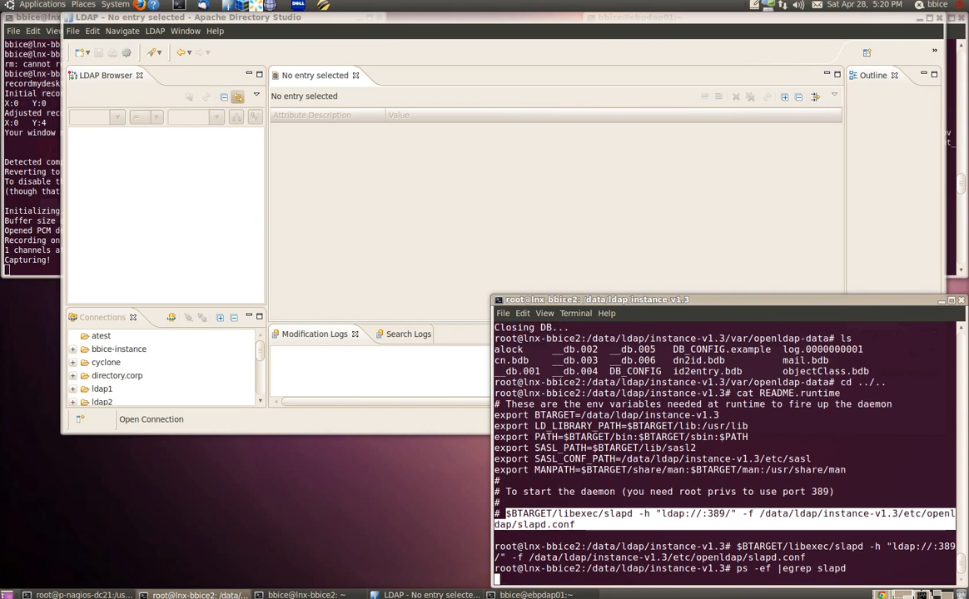
pyautogui.press('Return')
pyautogui.press('Return')
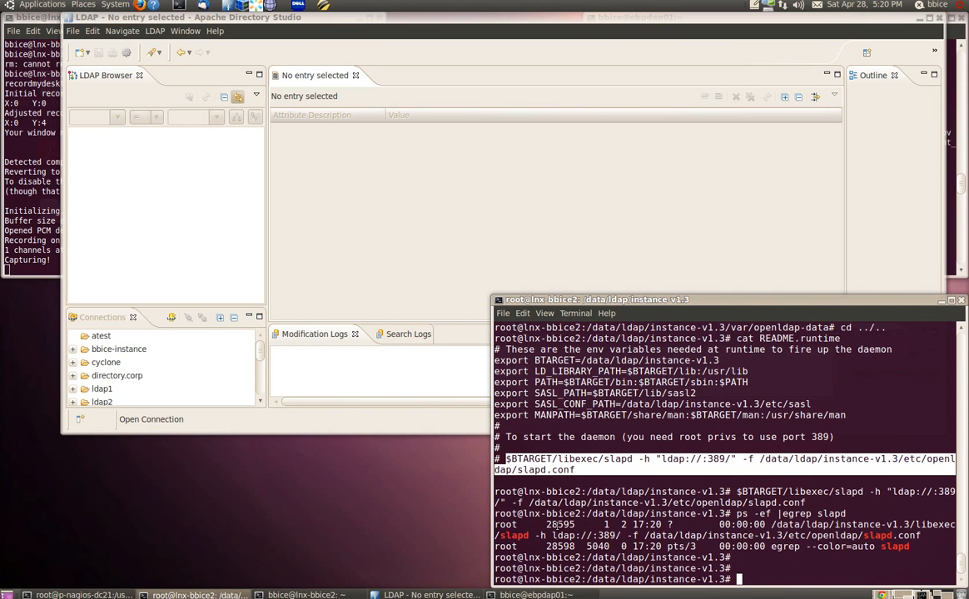
pyautogui.doubleClick(560, 524)
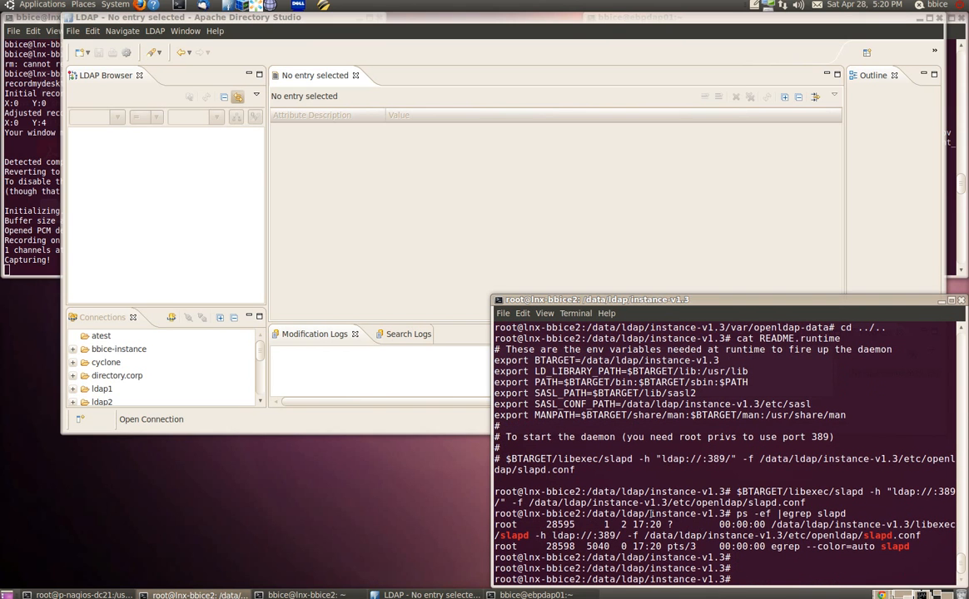
# - In Apache Directory Studio, start a new connection in the atest folder named mycompany.com with hostname localhost, and check its network parameters
pyautogui.click(212, 169)
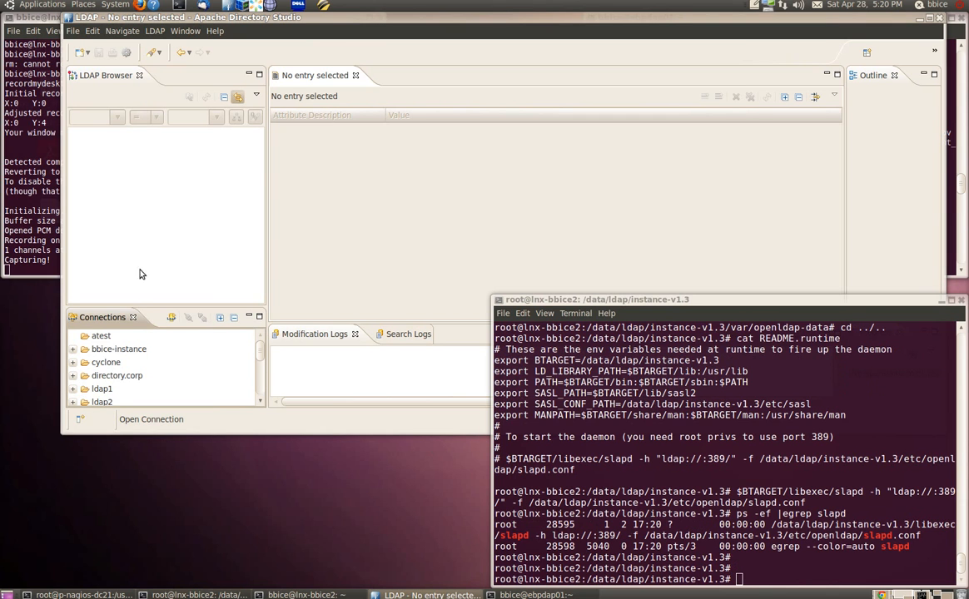
pyautogui.click(162, 25)
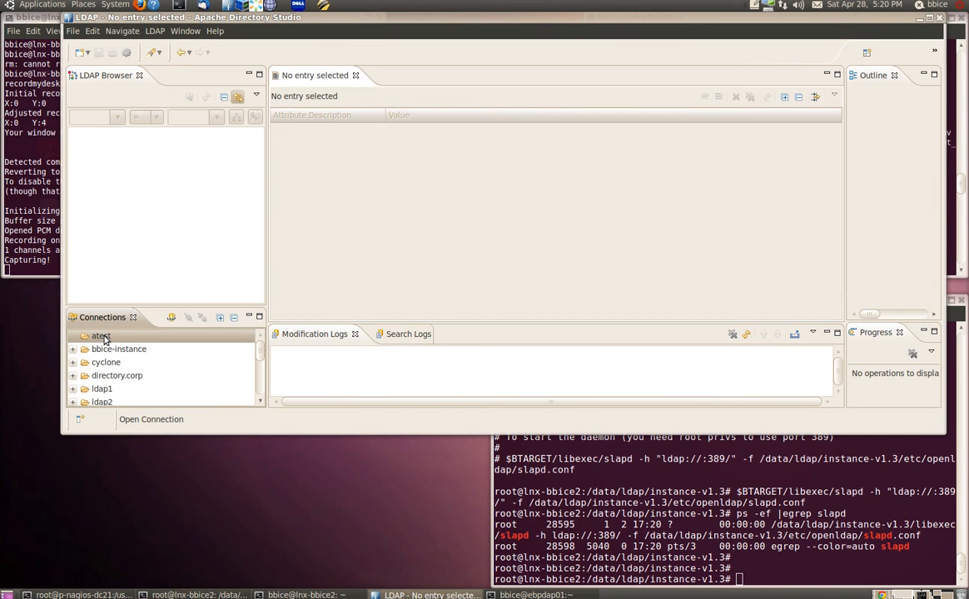
pyautogui.rightClick(104, 338)
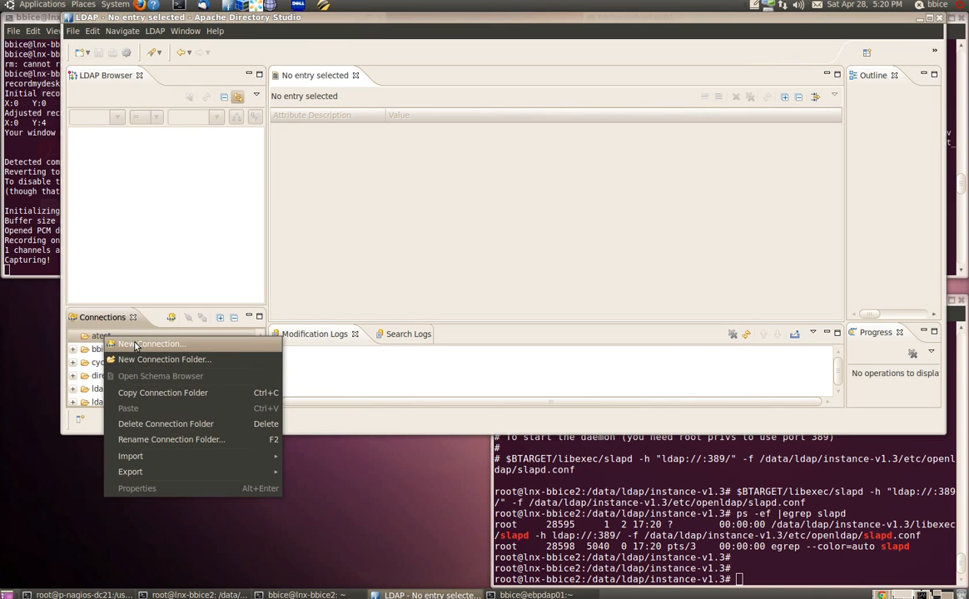
pyautogui.click(137, 344)
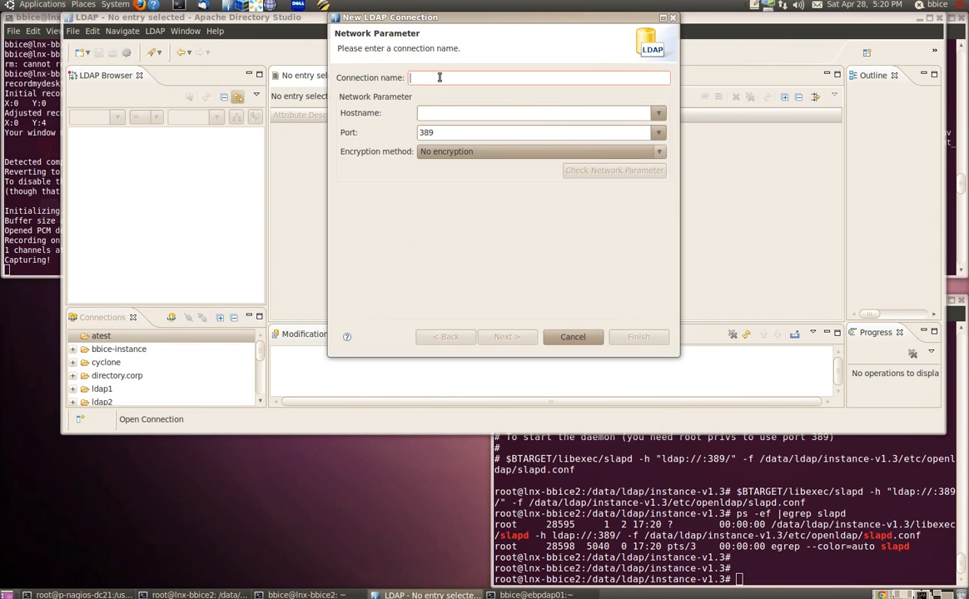
pyautogui.write('mycompany.com')
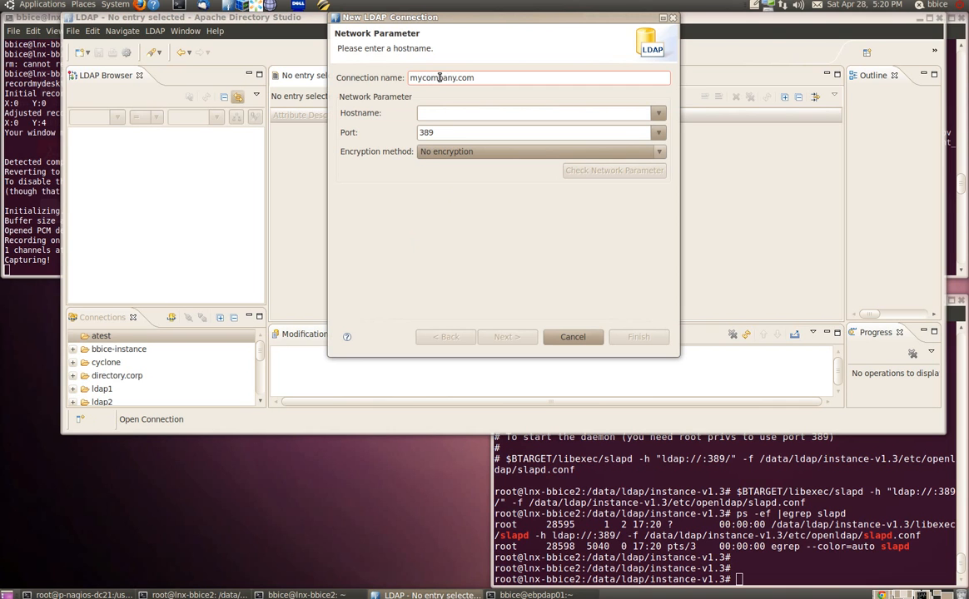
pyautogui.write('localhost')
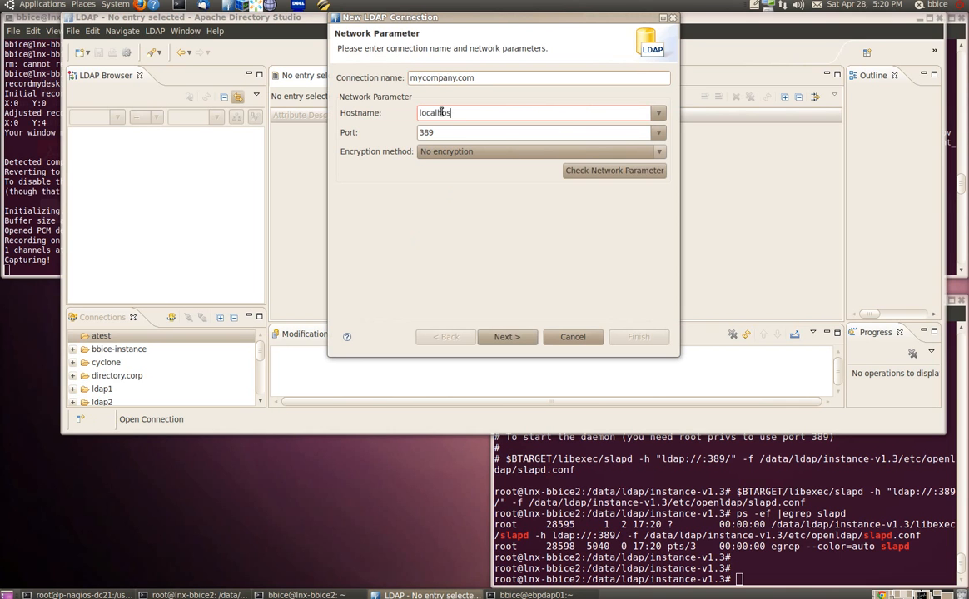
pyautogui.click(586, 171)
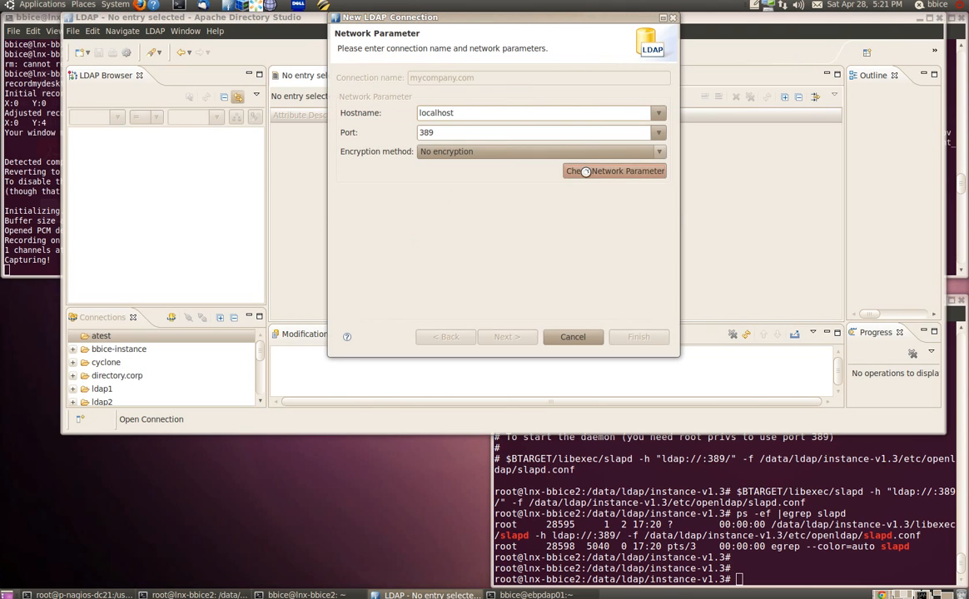
# - Switch to the terminal and view initial.ldif with more to examine the base DN
pyautogui.click(712, 513)
pyautogui.write('more initial.ldif')
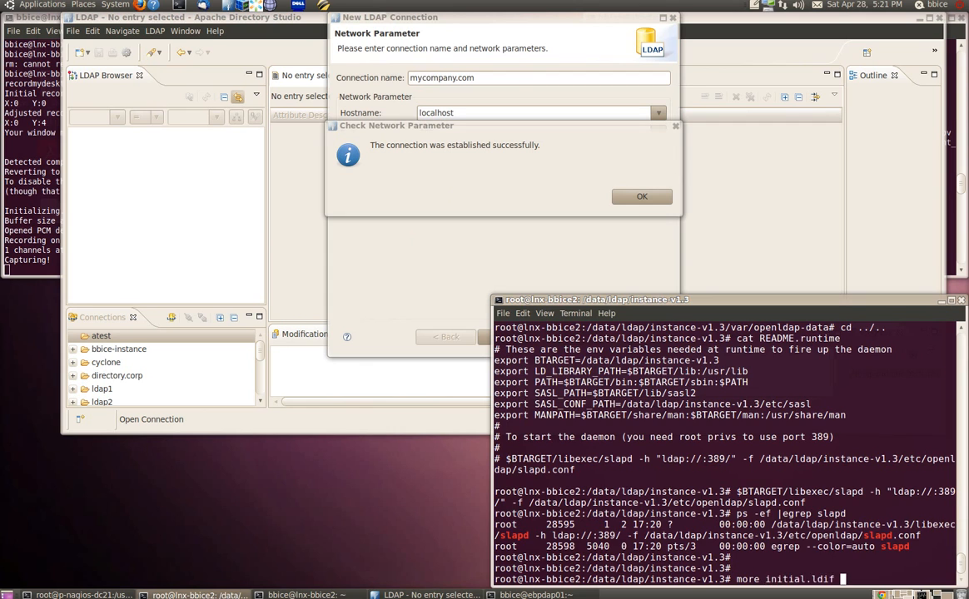
pyautogui.press('Return')
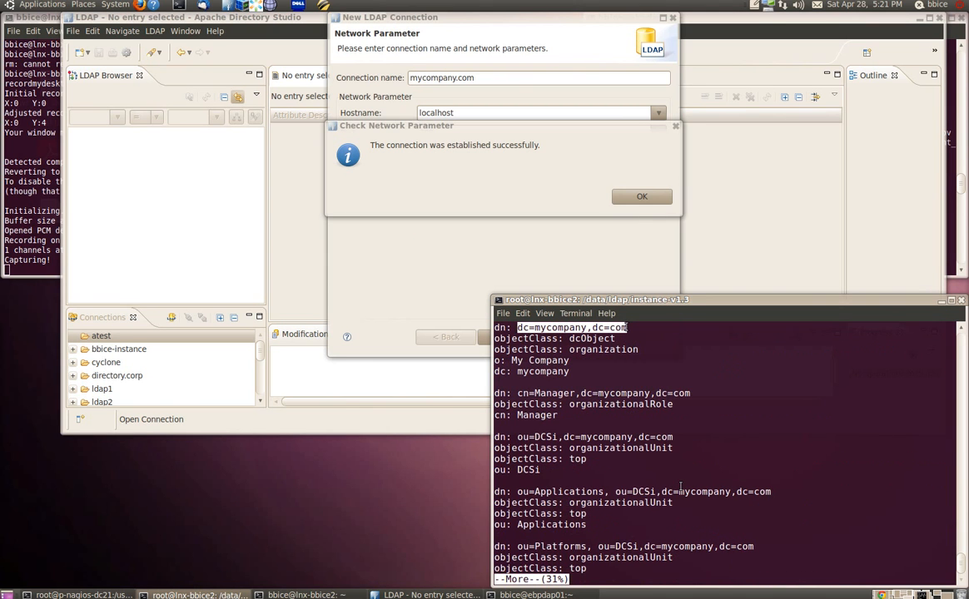
# - Leave the initial.ldif view and view etc/openldap/slapd.conf with more
pyautogui.write('qmore etc/openldap/')
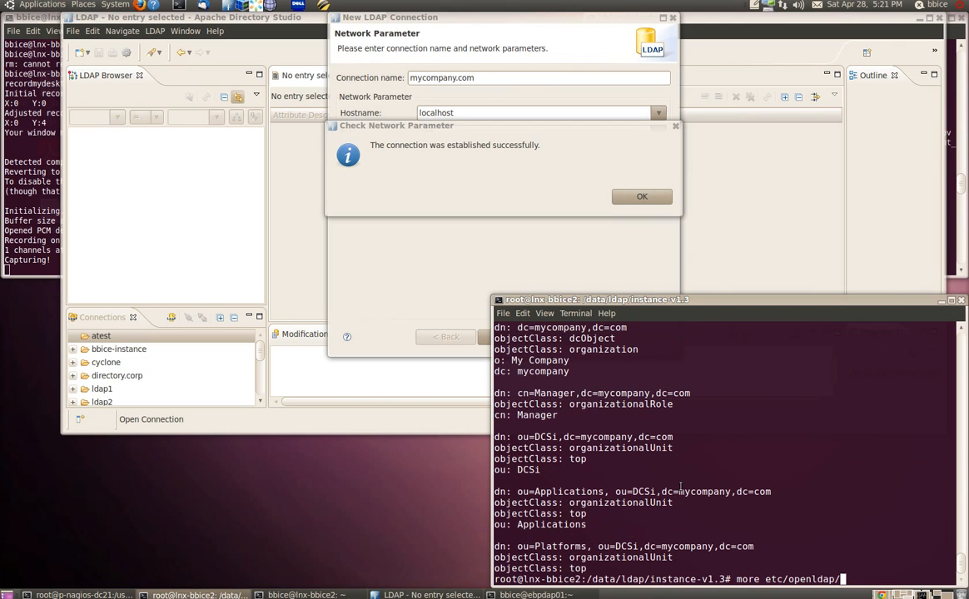
pyautogui.write('slapd.conf')
pyautogui.press('Return')
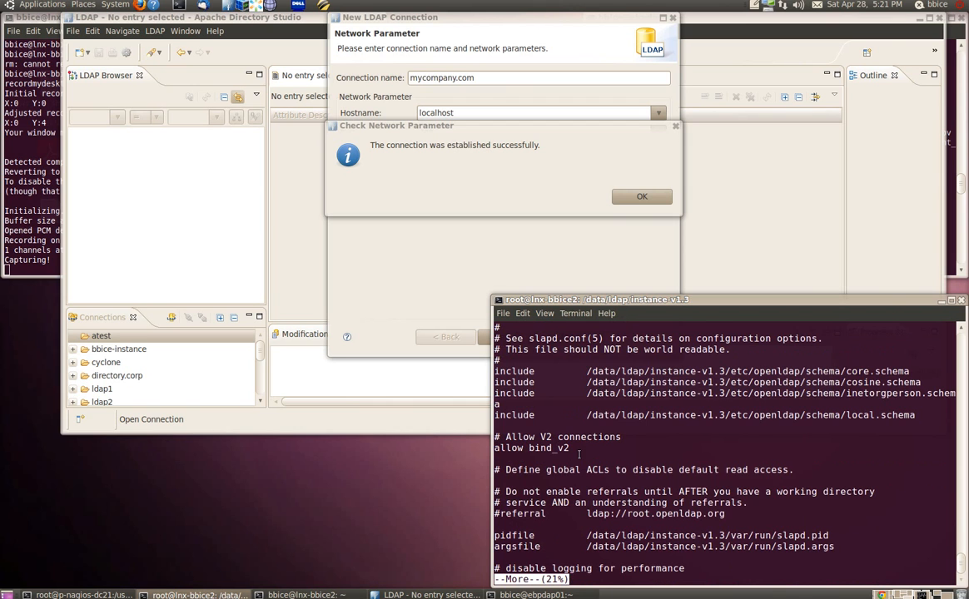
# - Page through slapd.conf to the end, then reopen it with more and page to the BDB database definitions
pyautogui.press('space')
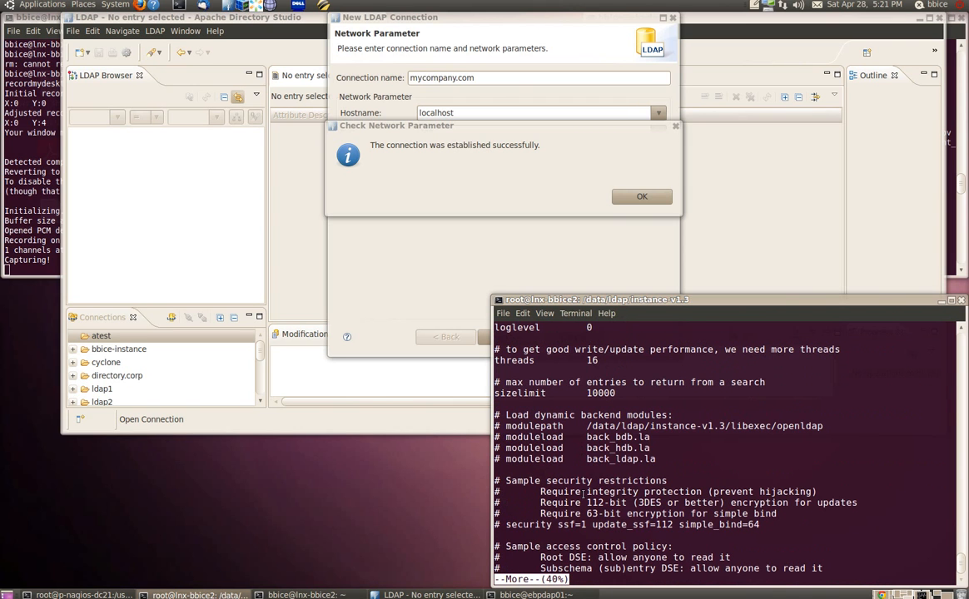
pyautogui.press('space')
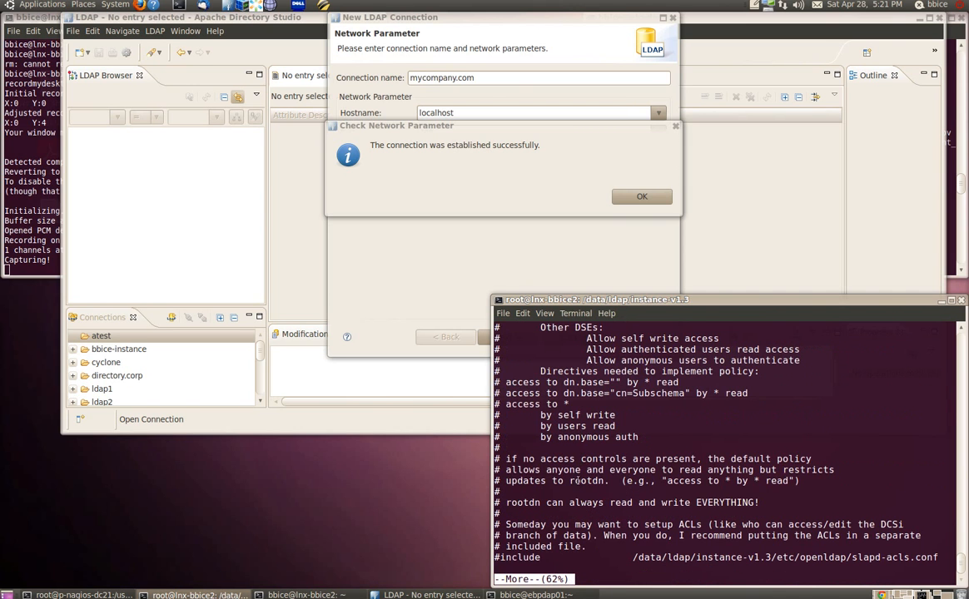
pyautogui.press('space')
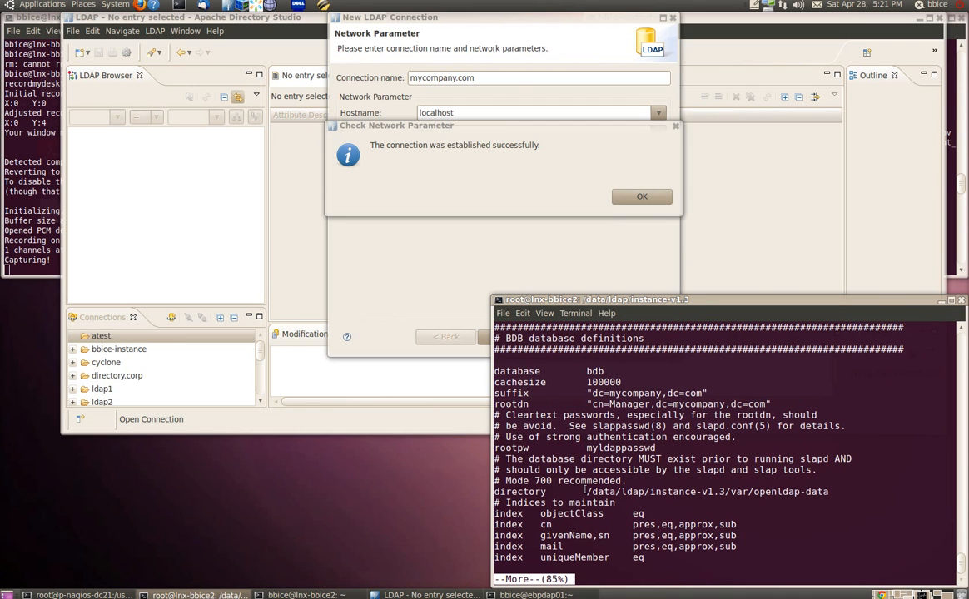
pyautogui.press('space')
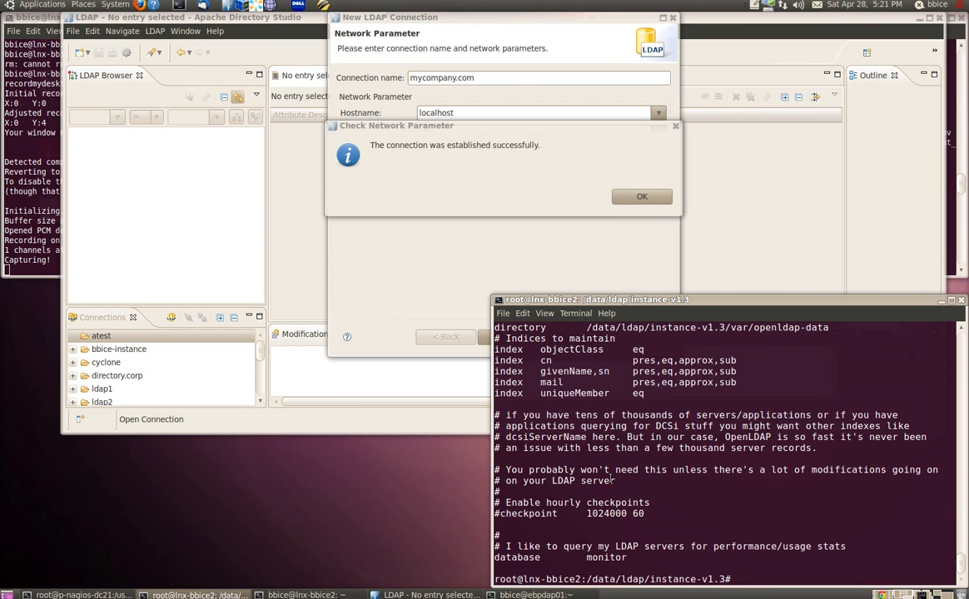
pyautogui.press('Up')
pyautogui.press('Return')
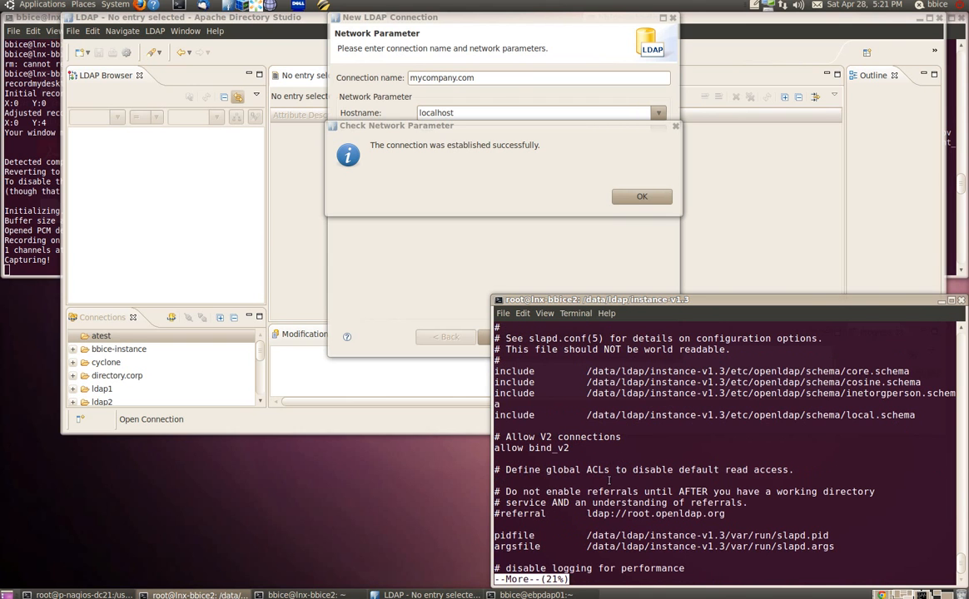
pyautogui.press('space')
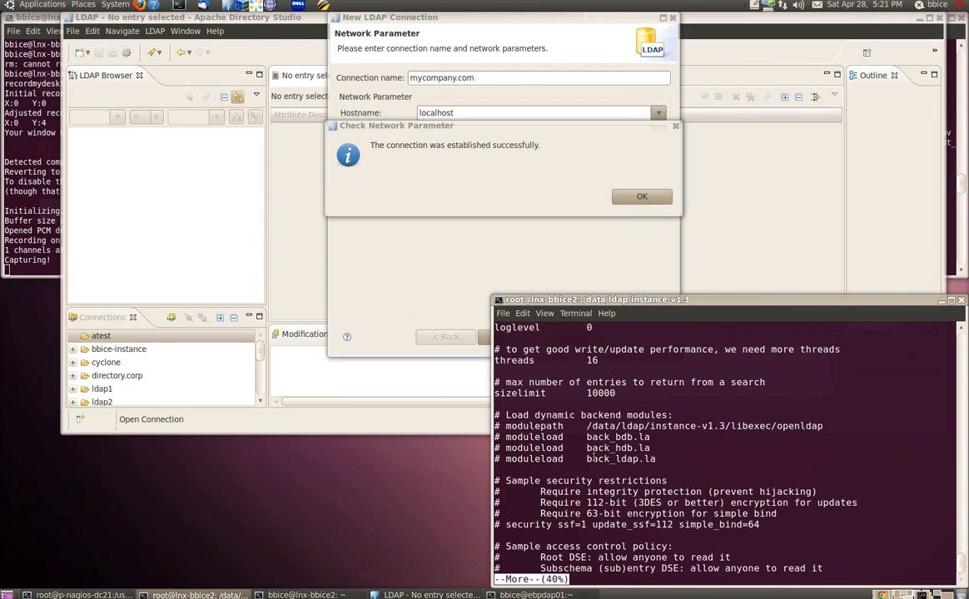
pyautogui.press('space')
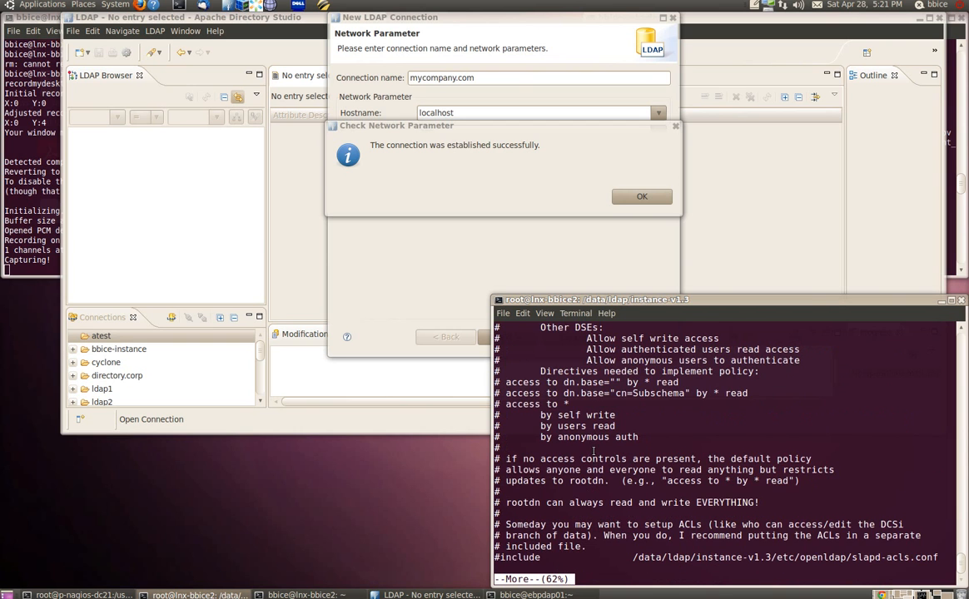
pyautogui.press('space')
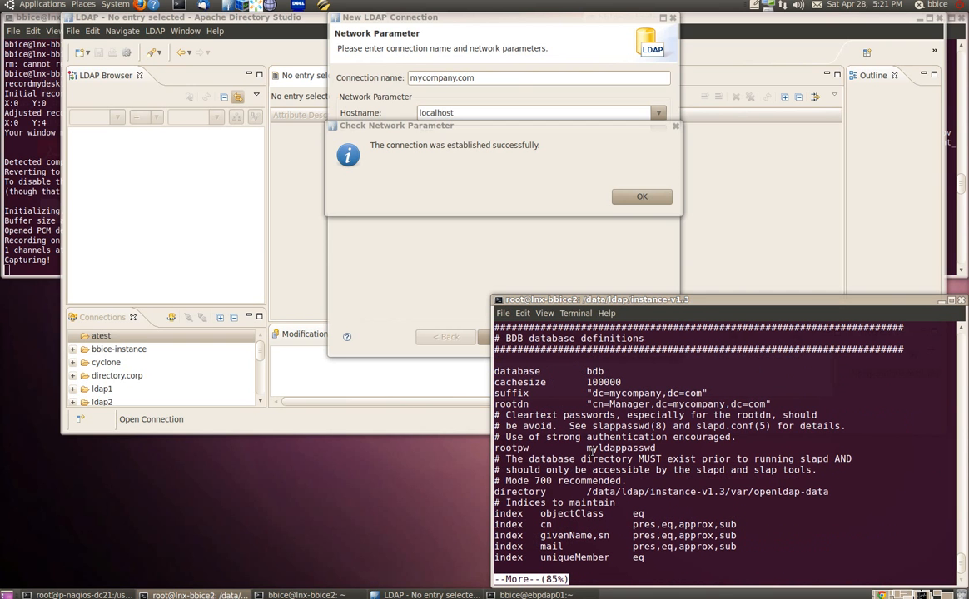
# - Highlight the suffix line and the rootdn value in the BDB definitions, and select the rootpw value for copying
pyautogui.tripleClick(646, 392)
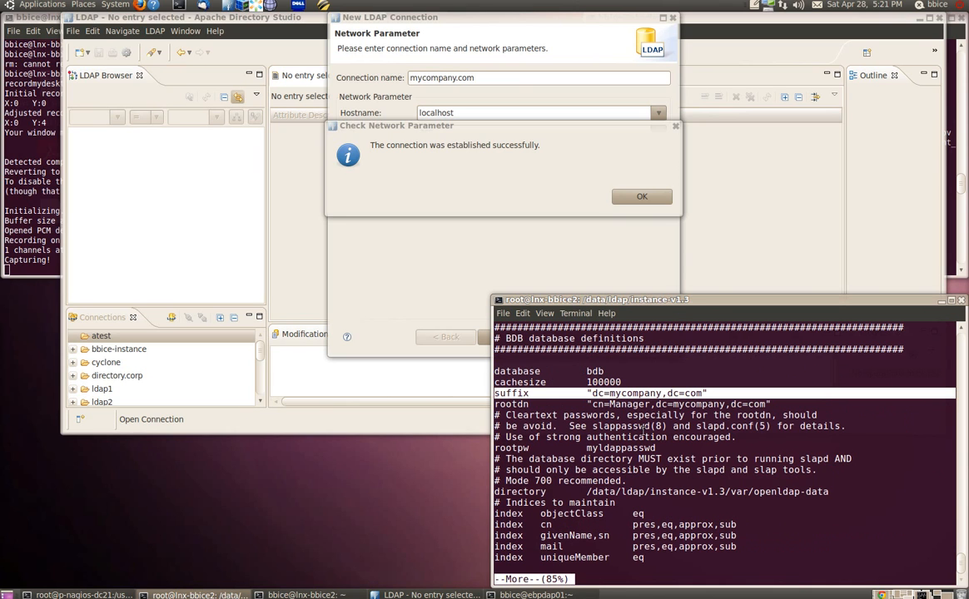
pyautogui.tripleClick(627, 403)
pyautogui.doubleClick(627, 404)
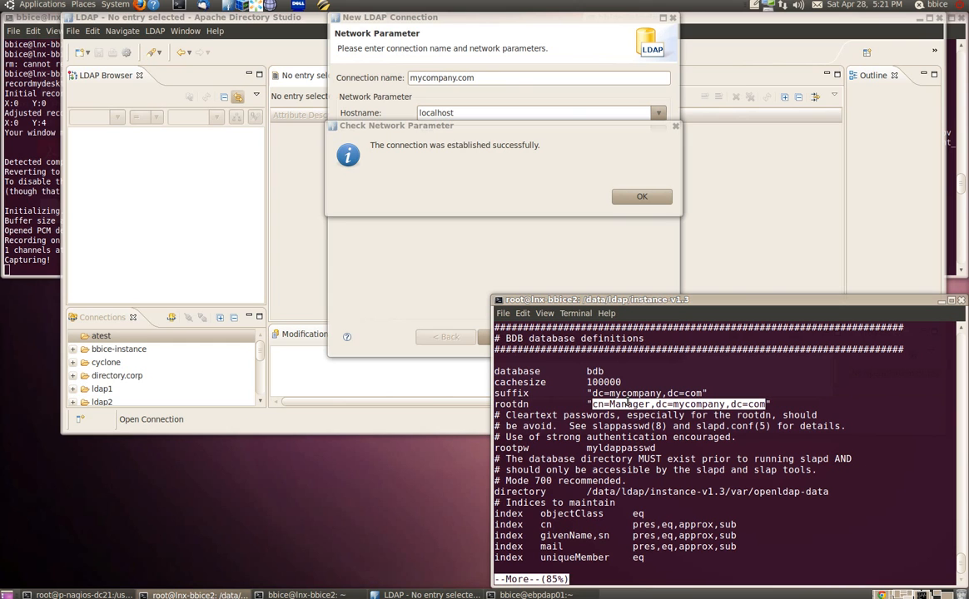
pyautogui.doubleClick(620, 448)
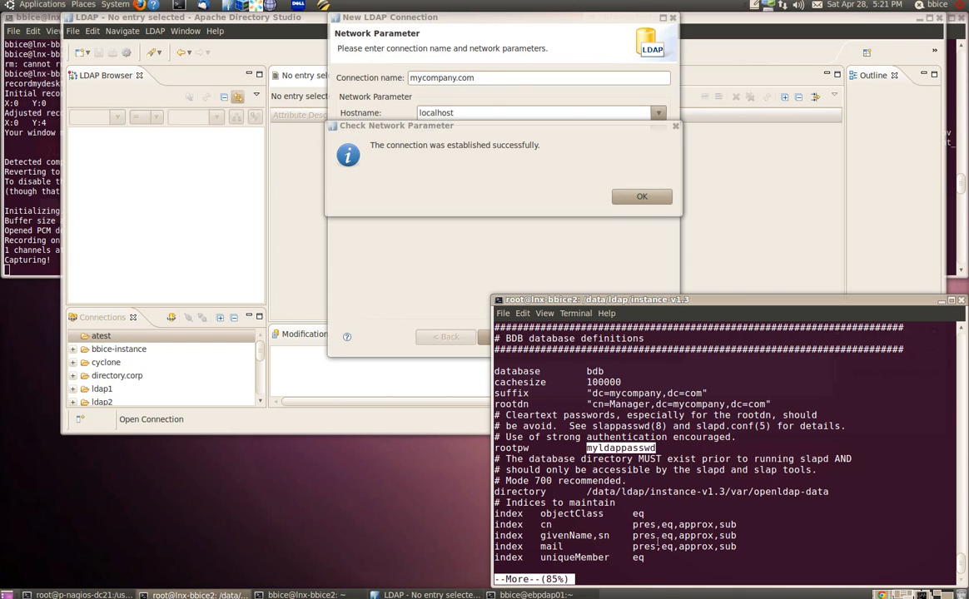
# - In Apache Directory Studio, paste the bind password, set the bind DN to cn=Manager,dc=mycompany,dc=com, and check the authentication
pyautogui.click(642, 197)
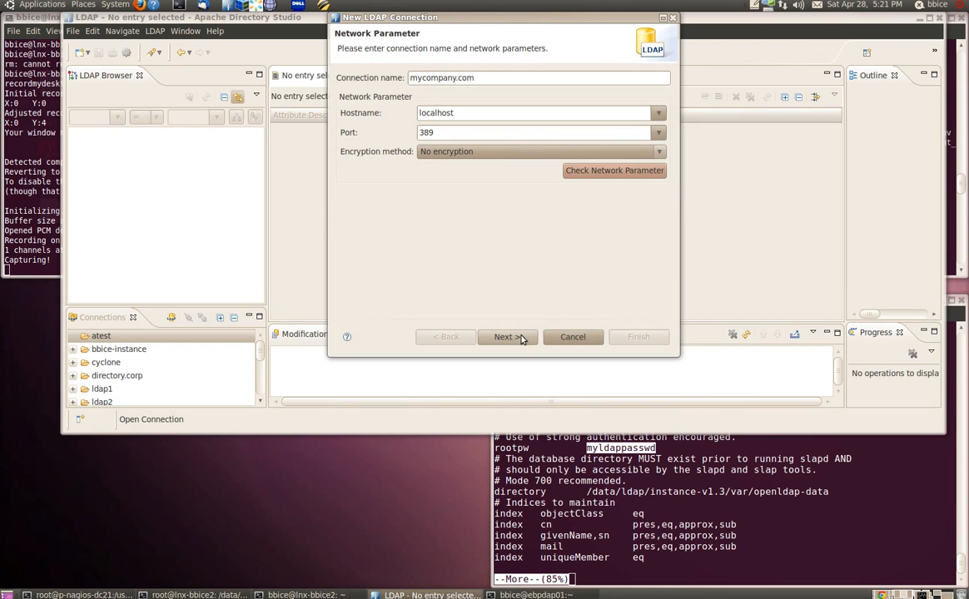
pyautogui.click(521, 337)
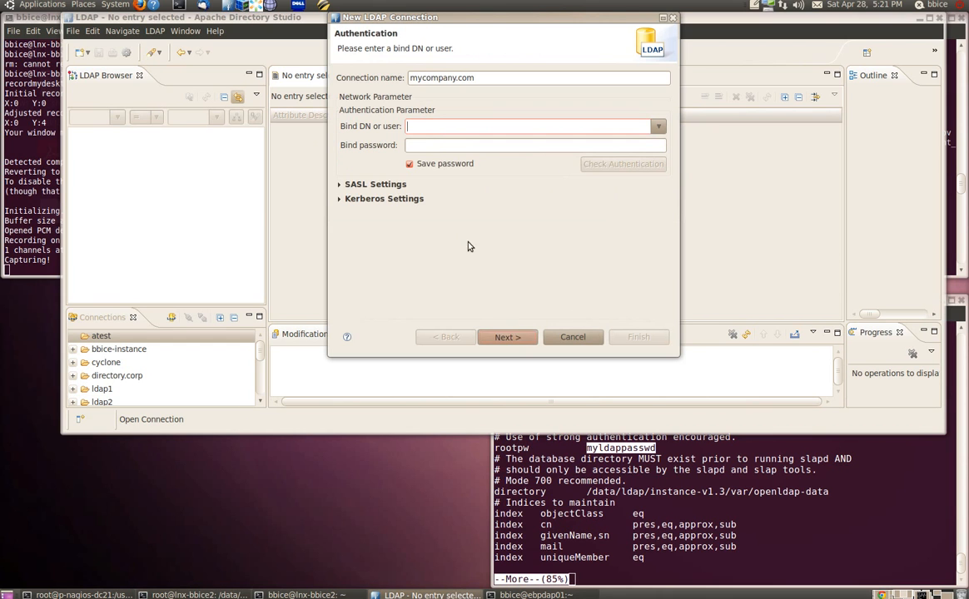
pyautogui.middleClick(433, 149)
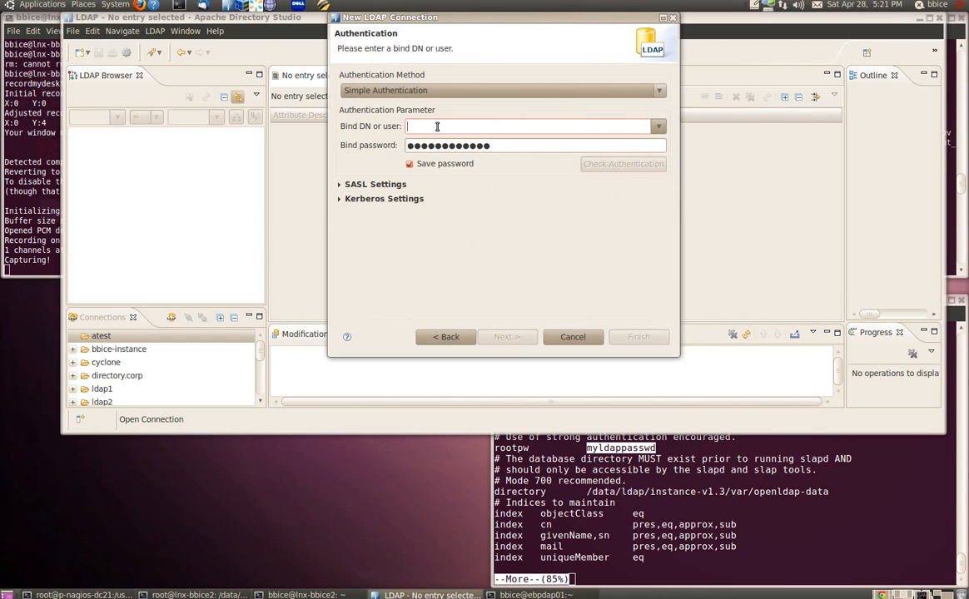
pyautogui.click(437, 126)
pyautogui.write('cn=Manager,')
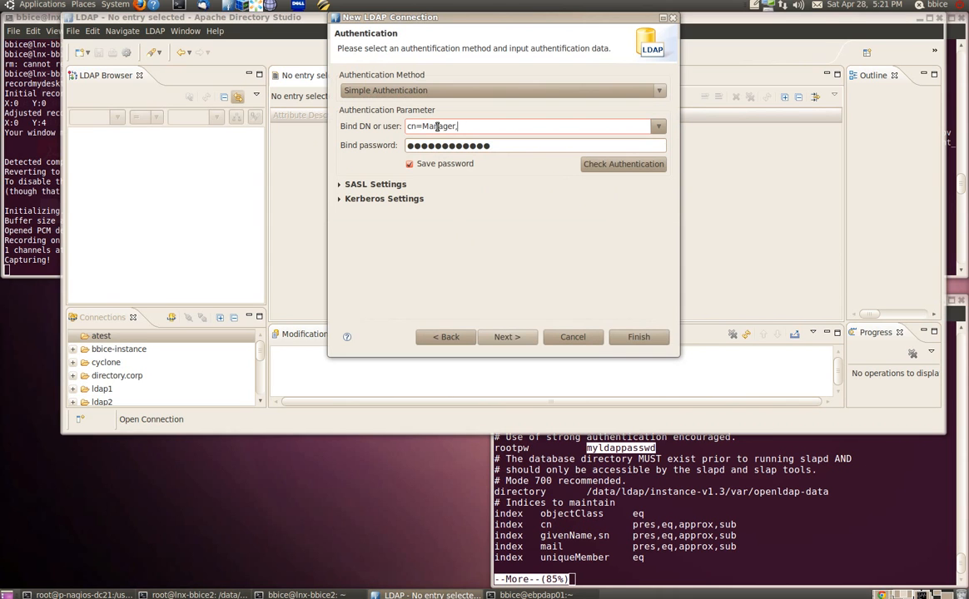
pyautogui.write('dc=mycompany,dc=com')
pyautogui.click(623, 164)
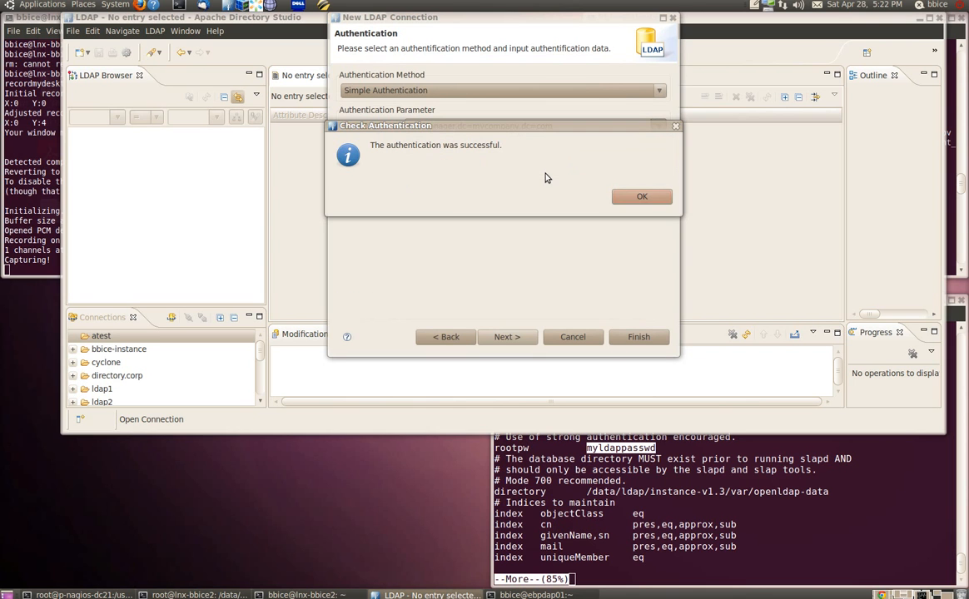
pyautogui.click(654, 196)
# - Set the browsing count limit to 10000 and finish creating the mycompany.com connection
pyautogui.click(507, 336)
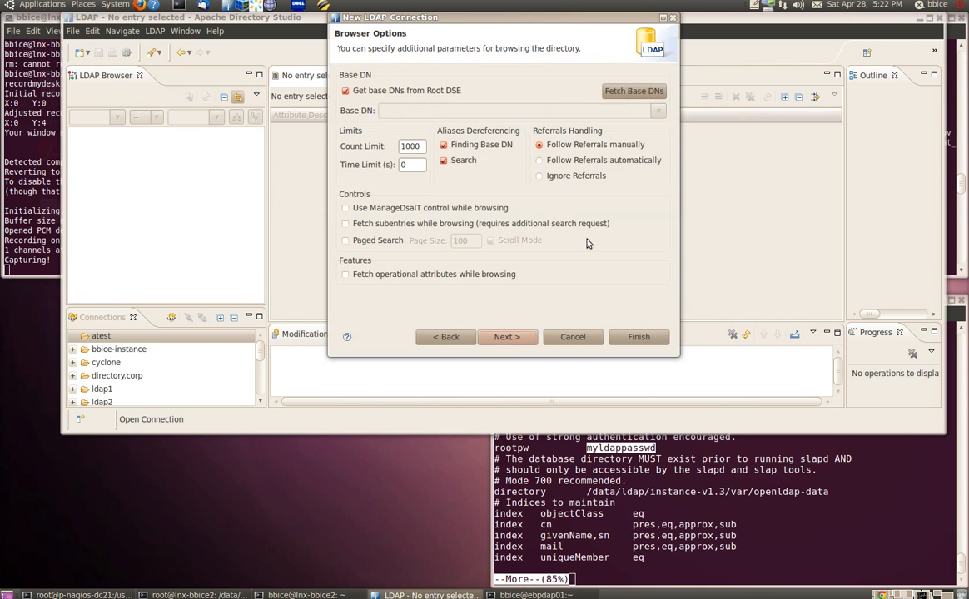
pyautogui.click(418, 147)
pyautogui.write('0')
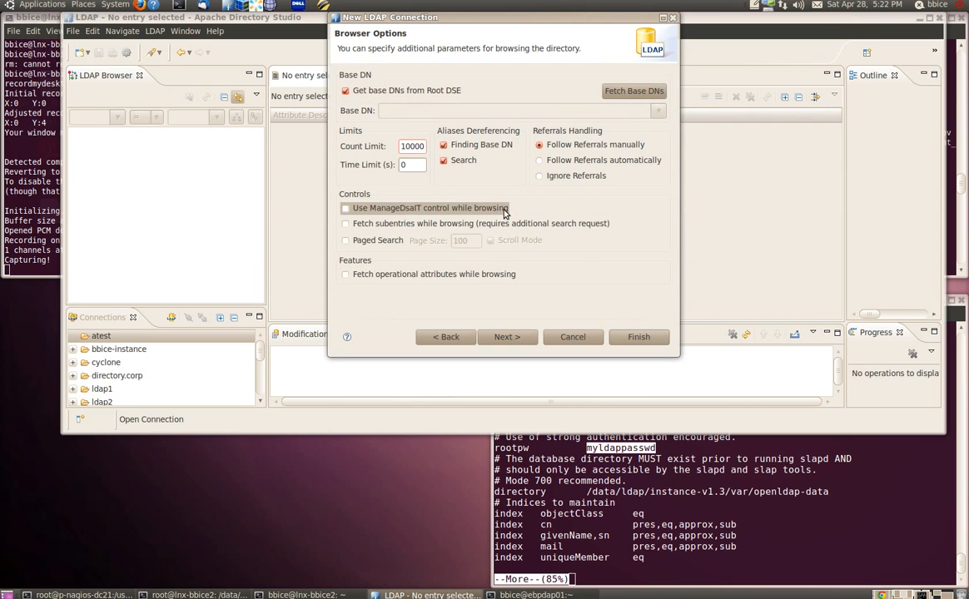
pyautogui.click(638, 337)
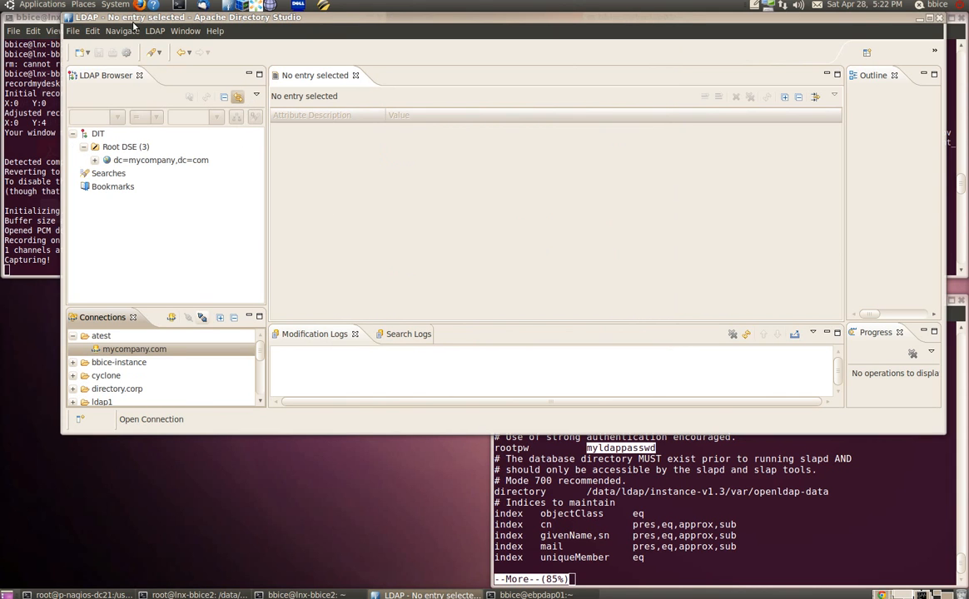
# - Examine the entry label choices in the LDAP browser view preferences, and close them without changes
pyautogui.click(256, 95)
pyautogui.click(283, 209)
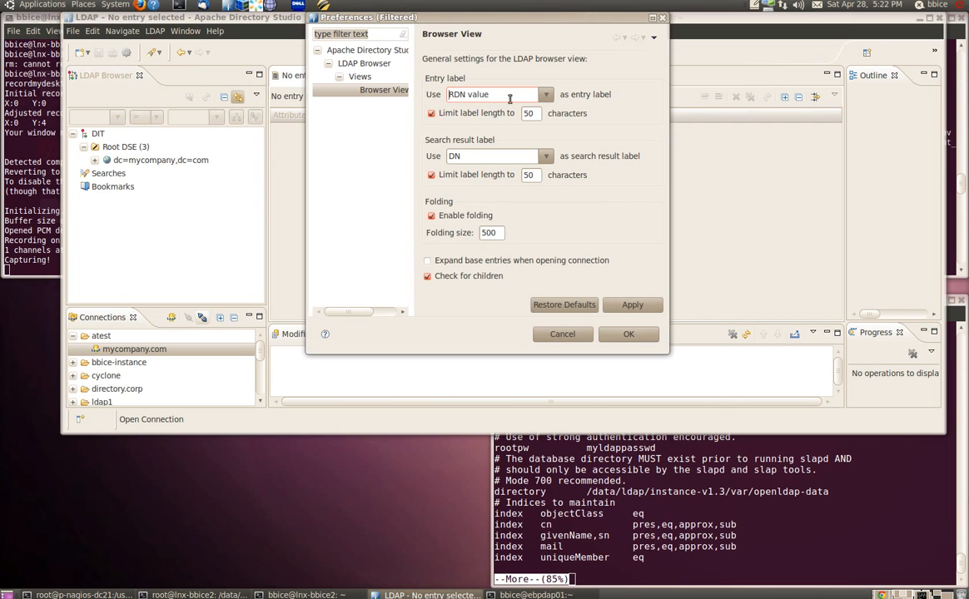
pyautogui.click(547, 96)
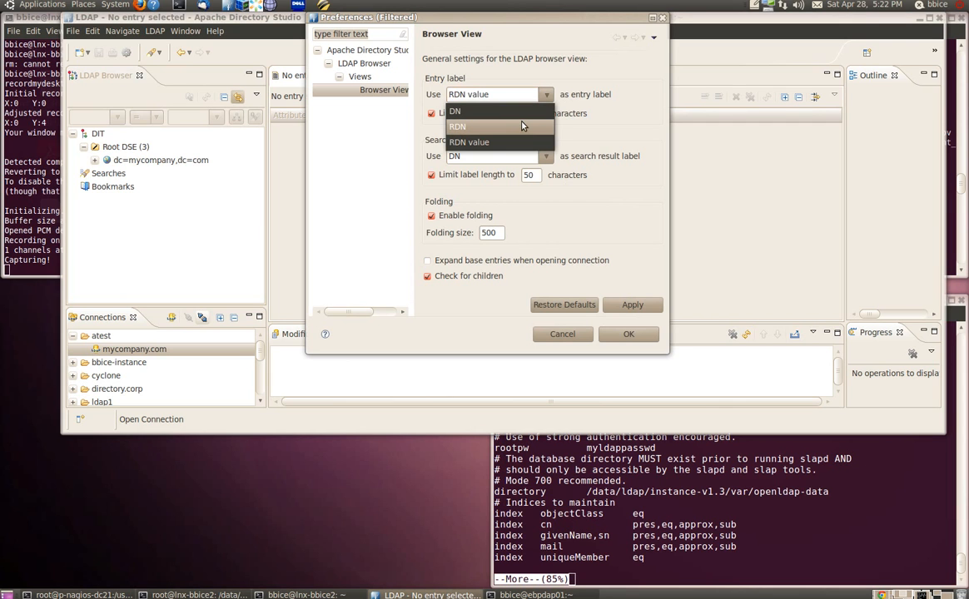
pyautogui.click(645, 131)
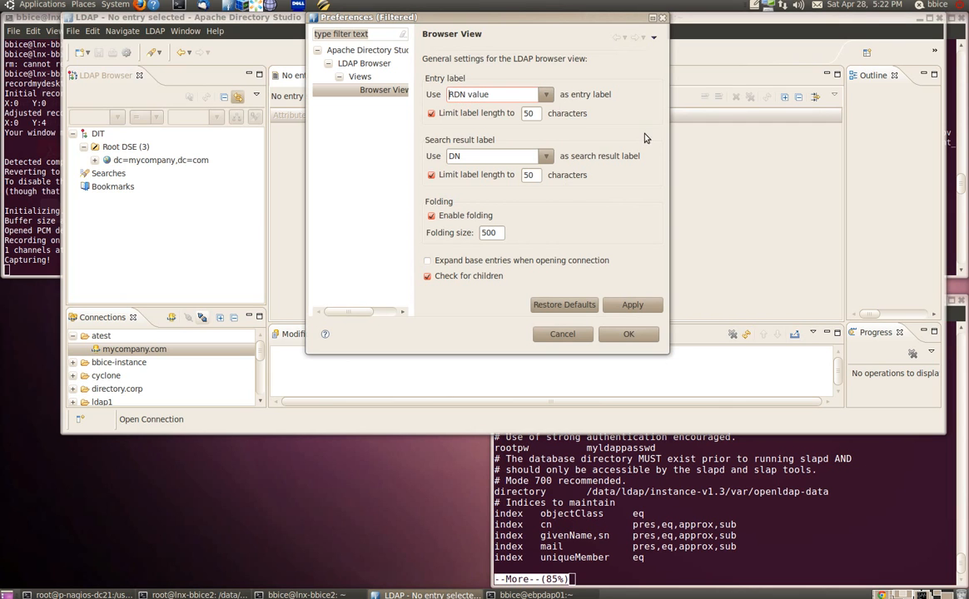
pyautogui.click(563, 335)
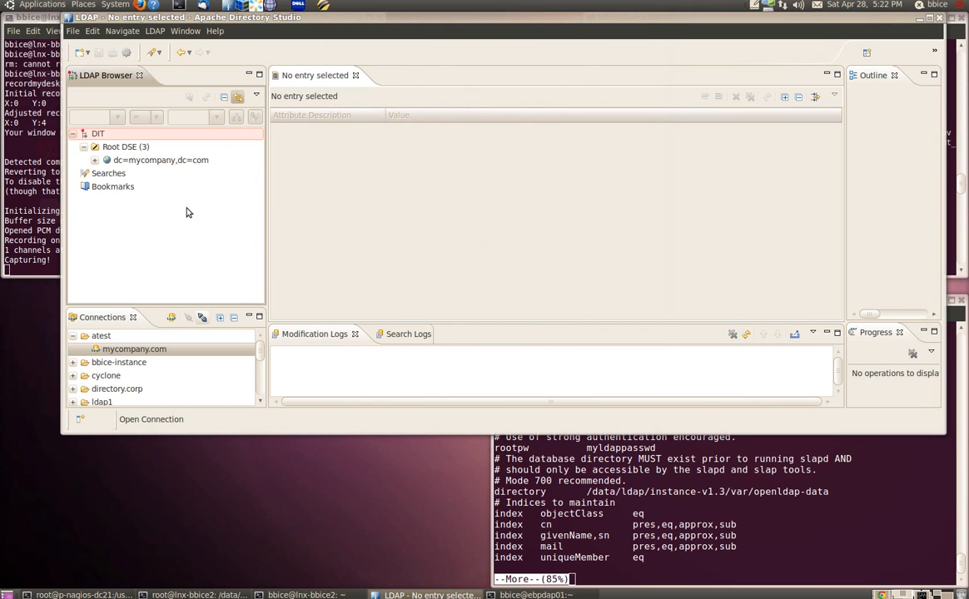
# - Expand dc=mycompany,dc=com in the LDAP tree, view the Manager entry's attributes, and expand DCSi
pyautogui.click(95, 161)
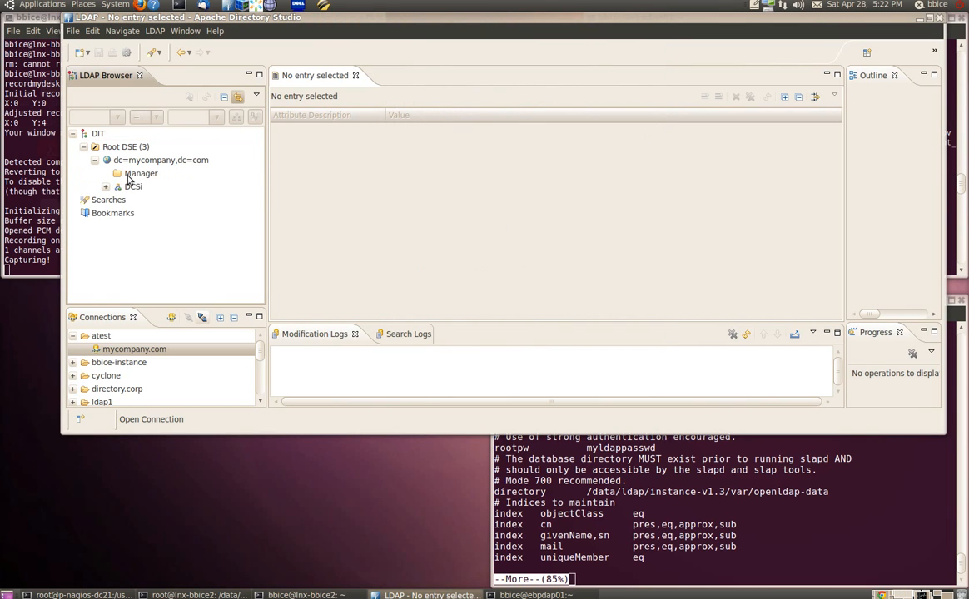
pyautogui.click(135, 174)
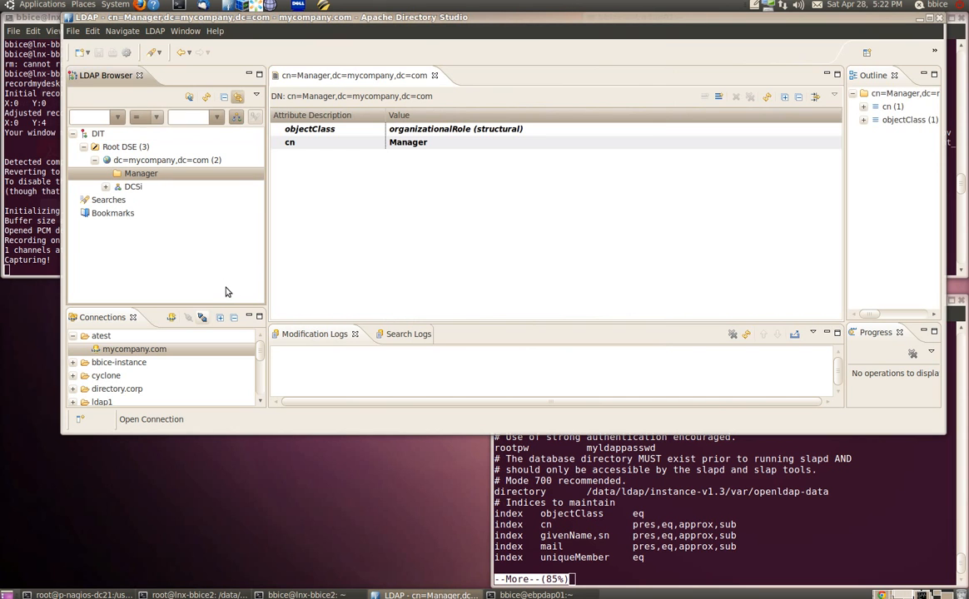
pyautogui.click(106, 187)
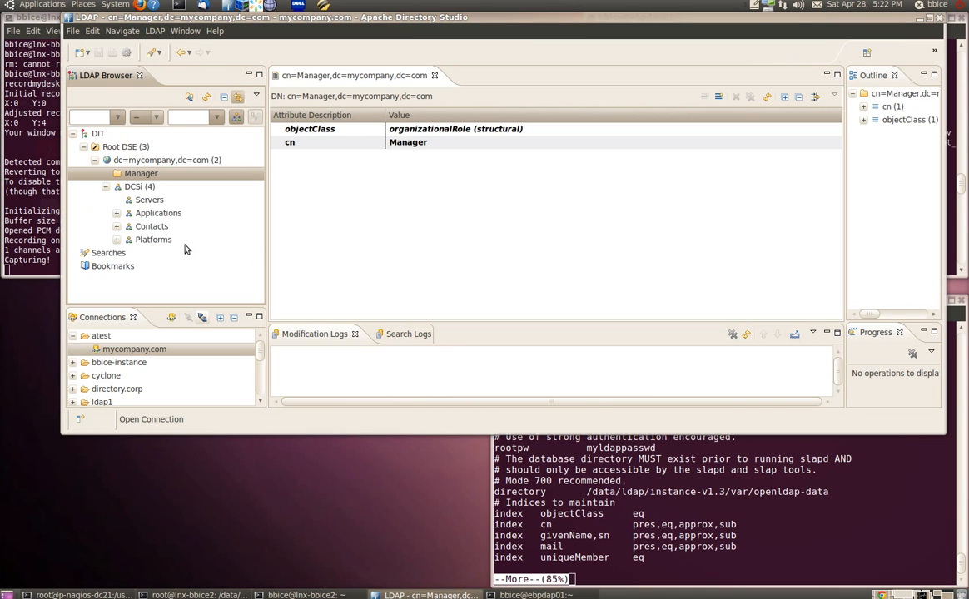
# - View the Servers entry's attributes, and expand Applications, Contacts and Platforms to examine their children before collapsing them again
pyautogui.click(142, 201)
pyautogui.click(117, 214)
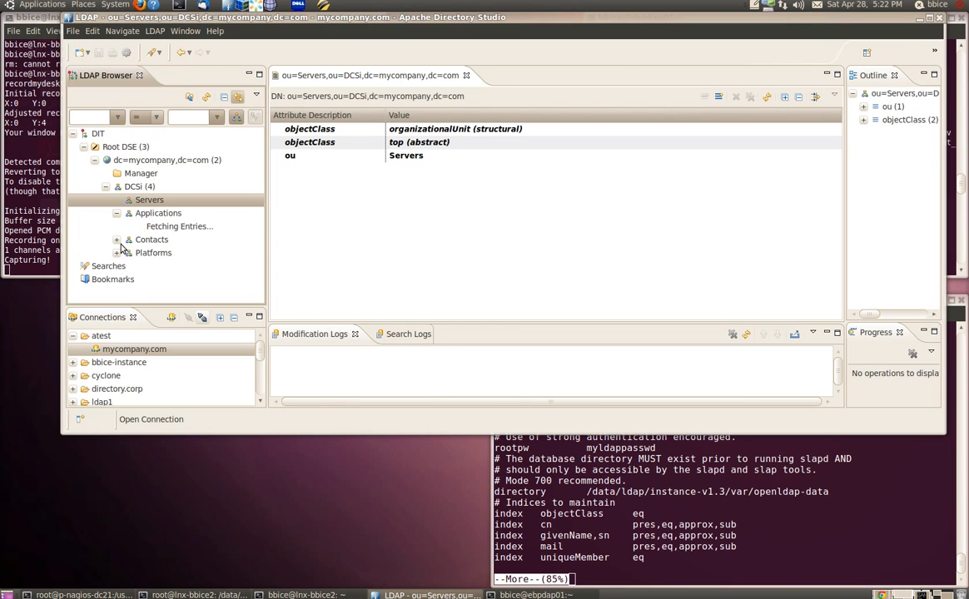
pyautogui.click(116, 240)
pyautogui.click(118, 266)
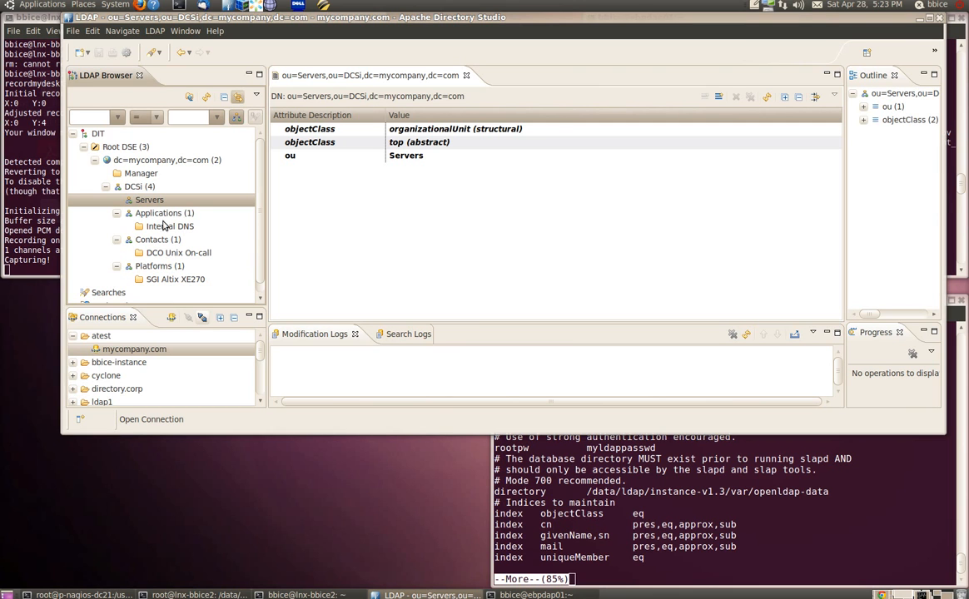
pyautogui.click(116, 213)
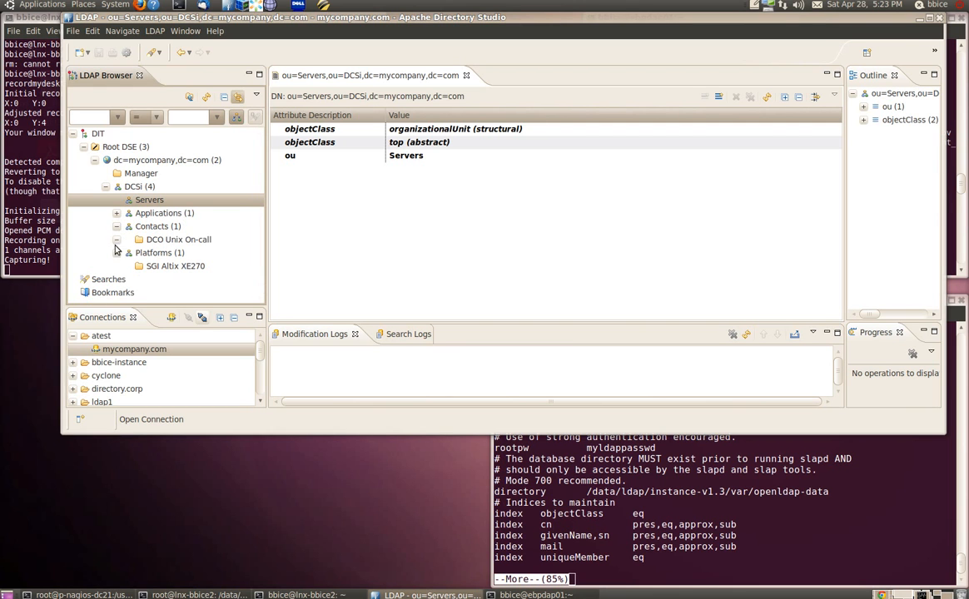
pyautogui.click(117, 226)
pyautogui.click(117, 240)
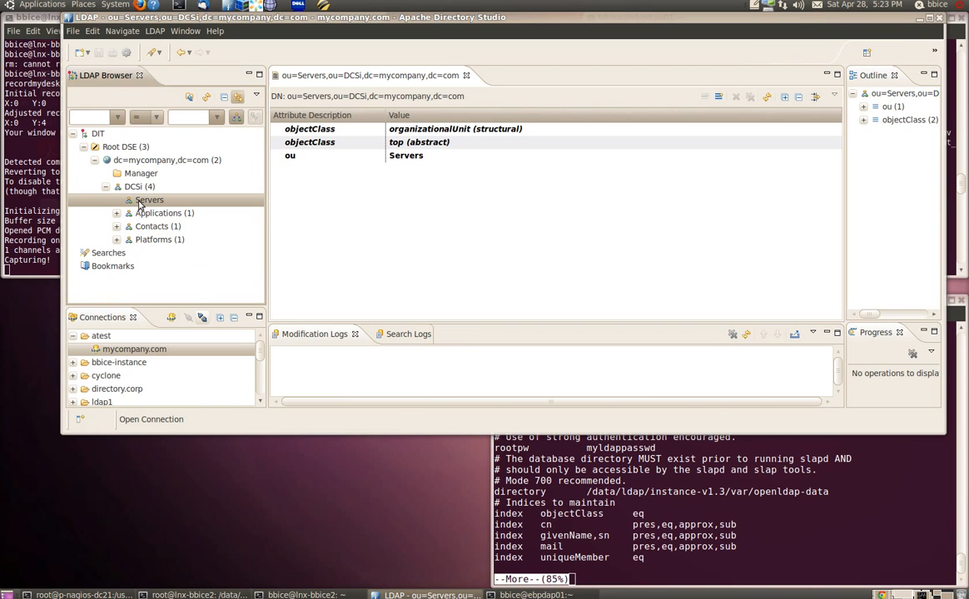
# - Start a new entry from scratch under Servers and assign it the dcsiServer object class
pyautogui.rightClick(150, 204)
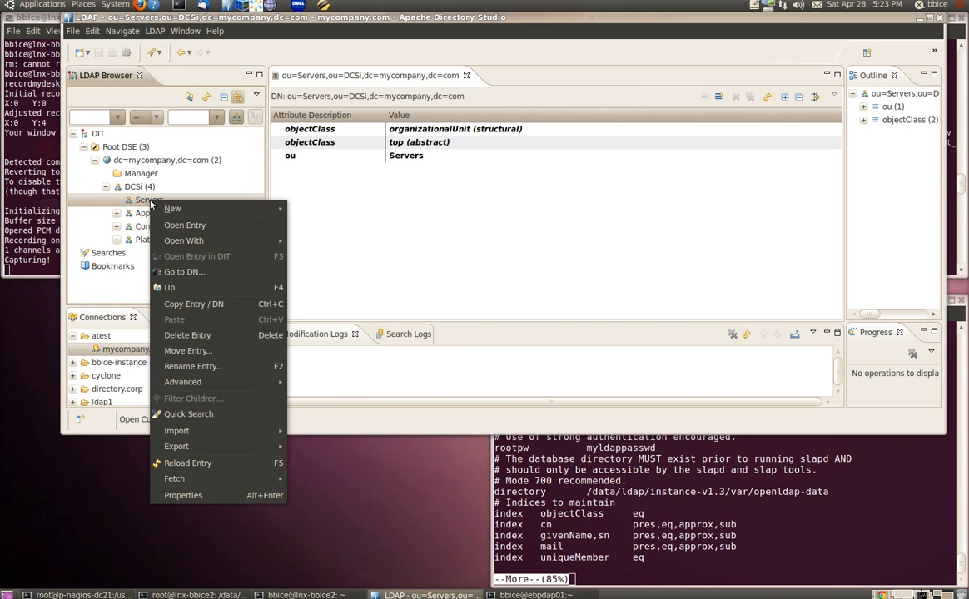
pyautogui.moveTo(192, 208)
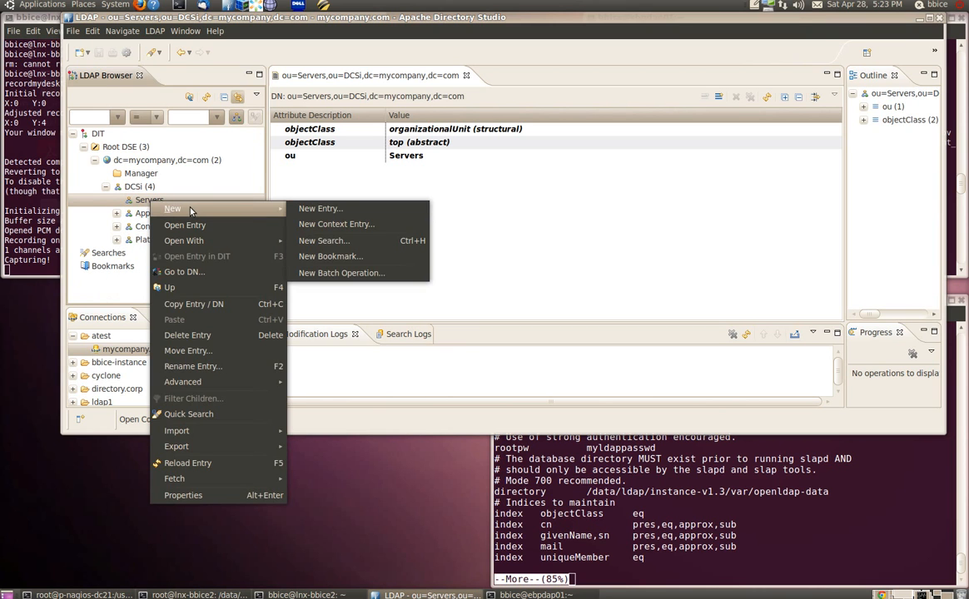
pyautogui.click(340, 208)
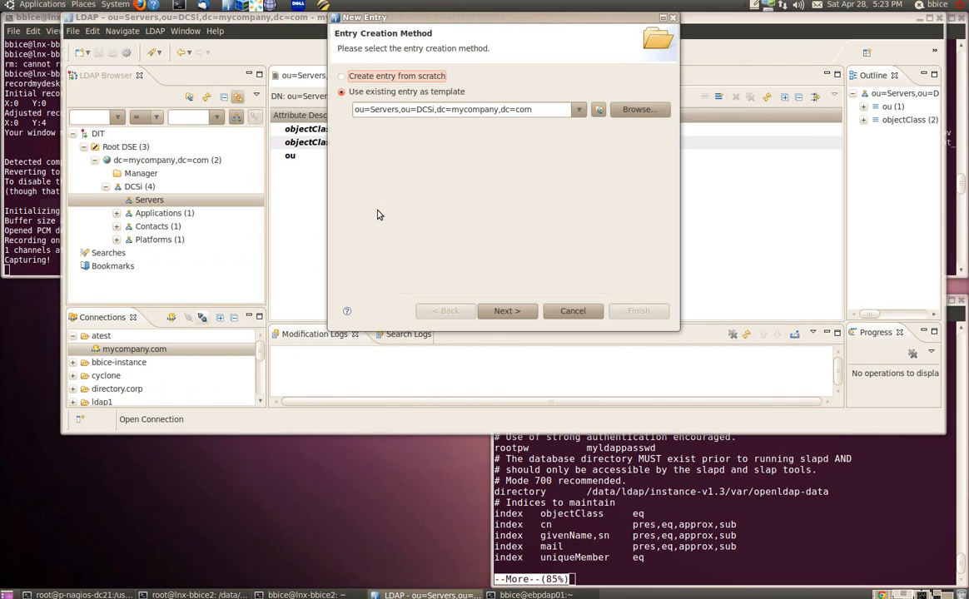
pyautogui.click(341, 76)
pyautogui.click(517, 307)
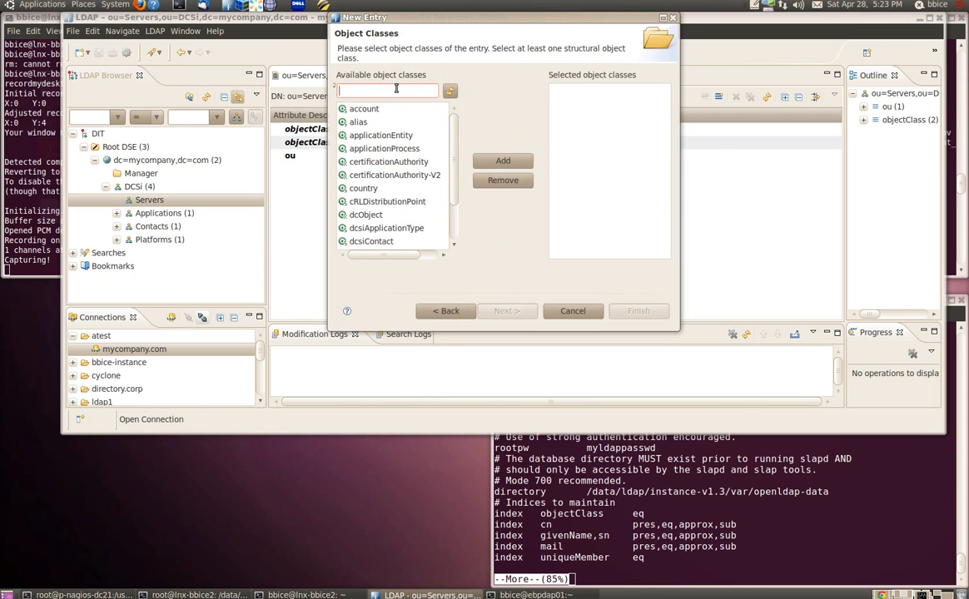
pyautogui.write('dcsi')
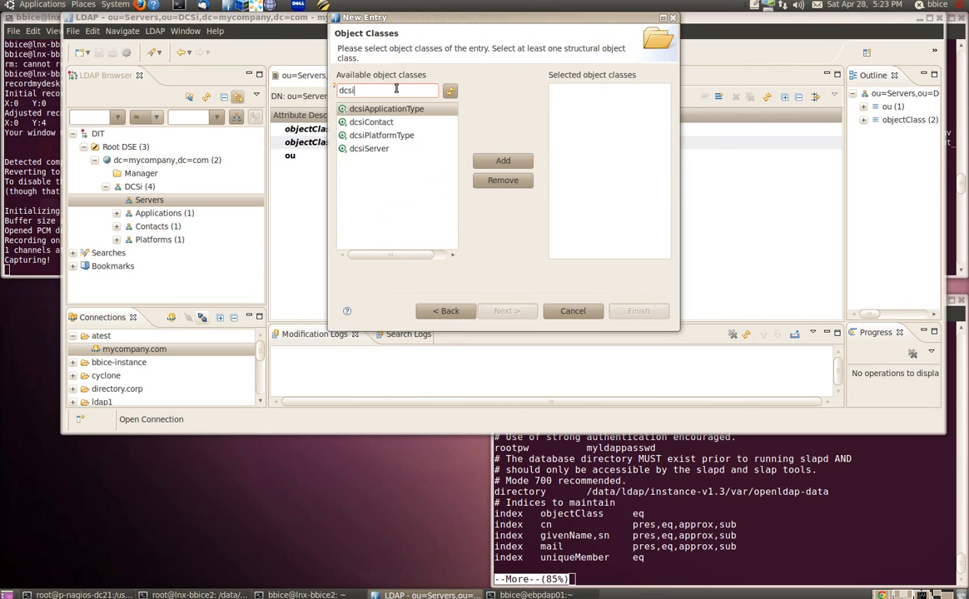
pyautogui.doubleClick(390, 149)
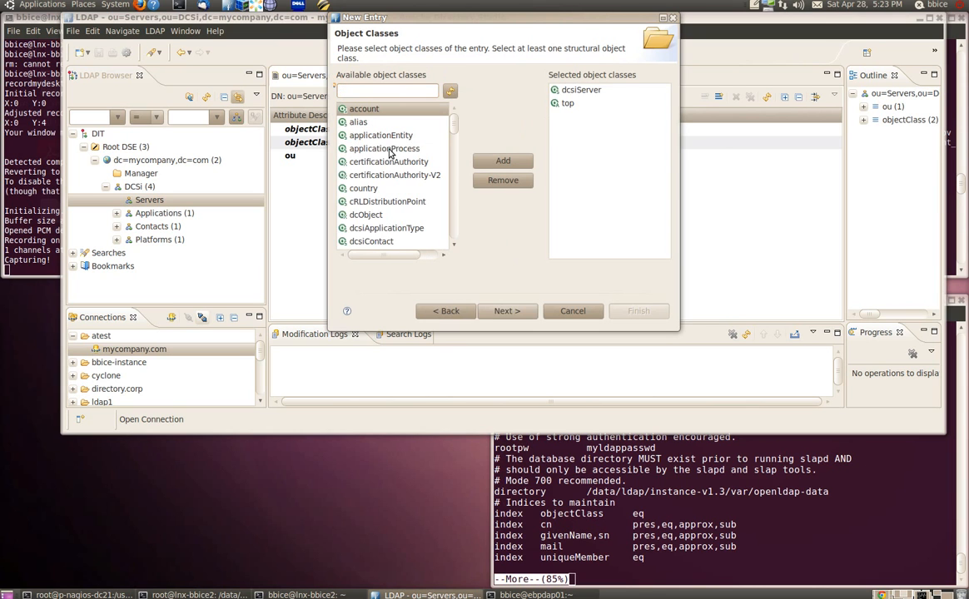
pyautogui.click(507, 311)
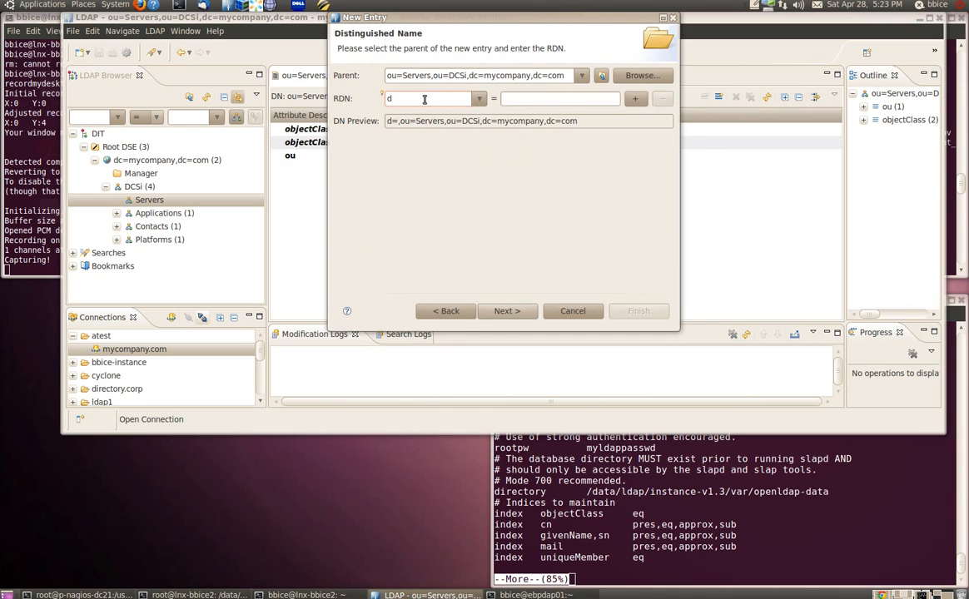
# - Set the new entry's RDN to dcsiServerName=myserver and proceed to its attributes
pyautogui.write('dcsis')
pyautogui.doubleClick(420, 129)
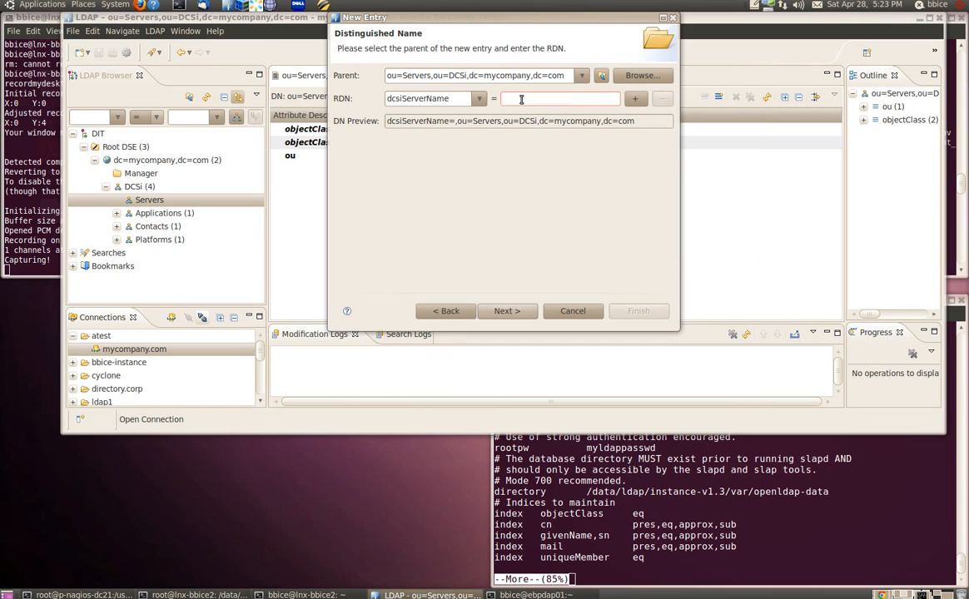
pyautogui.write('Myserve')
pyautogui.press('BackSpace')
pyautogui.press('BackSpace')
pyautogui.press('BackSpace')
pyautogui.press('BackSpace')
pyautogui.press('BackSpace')
pyautogui.press('BackSpace')
pyautogui.press('BackSpace')
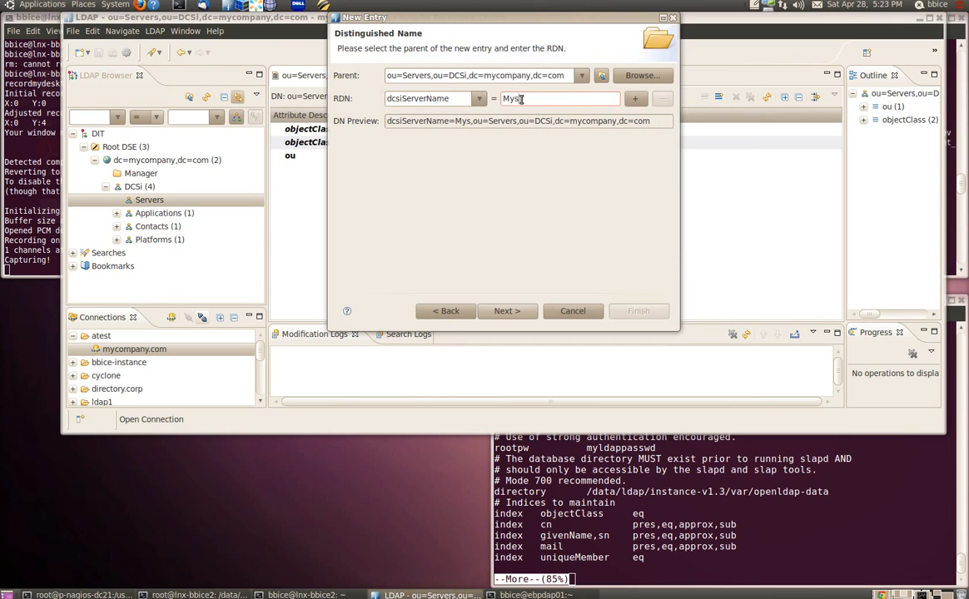
pyautogui.write('myserver')
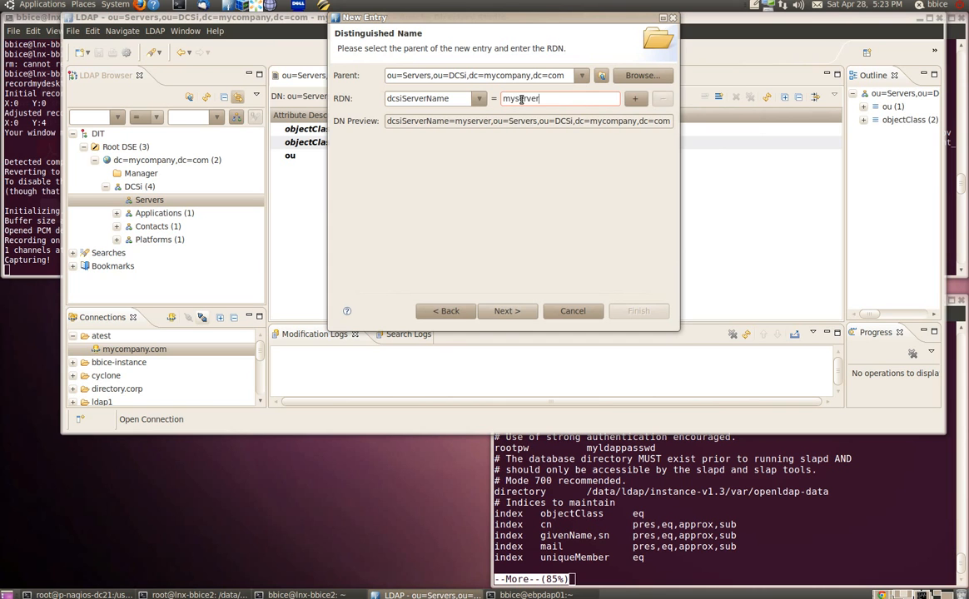
pyautogui.press('Return')
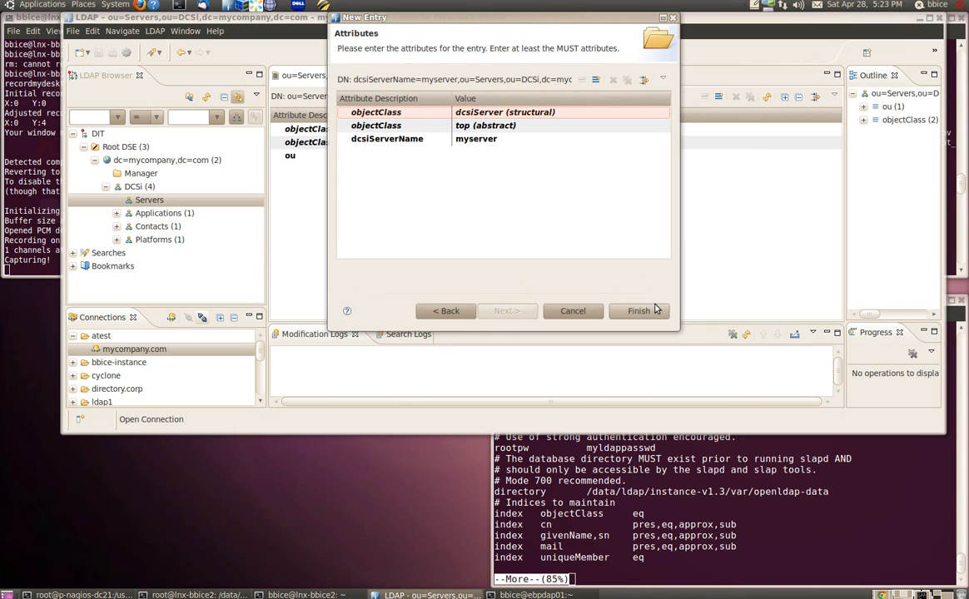
# - Add a dcsiPlatform attribute to the new entry while it is still being created
pyautogui.click(391, 141)
pyautogui.rightClick(391, 140)
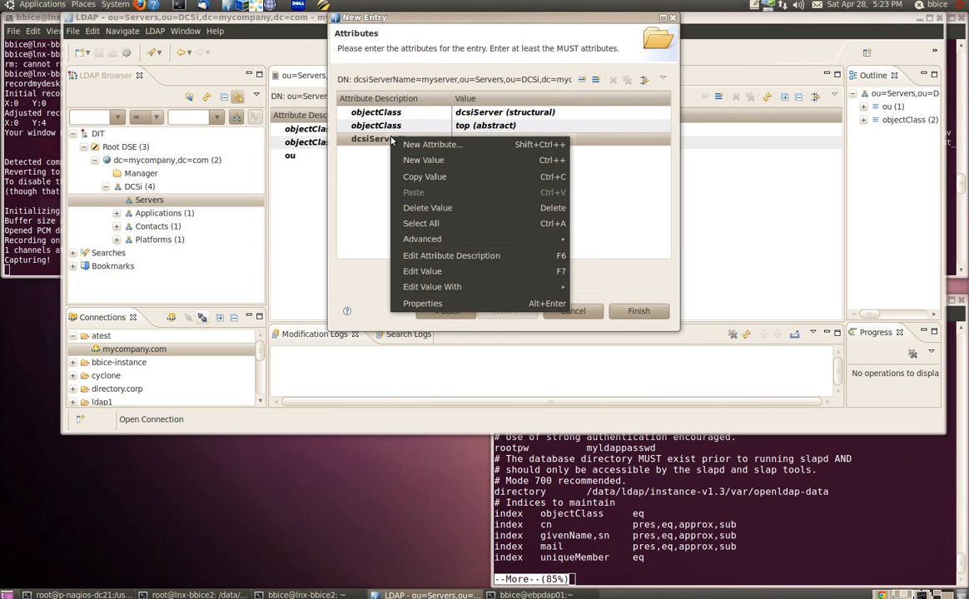
pyautogui.click(432, 146)
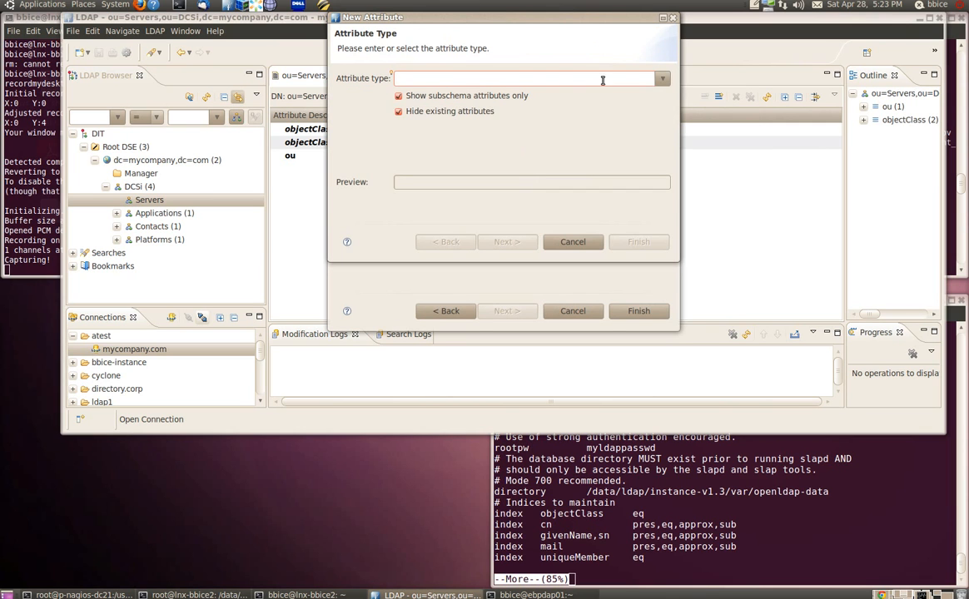
pyautogui.write('dcsipl')
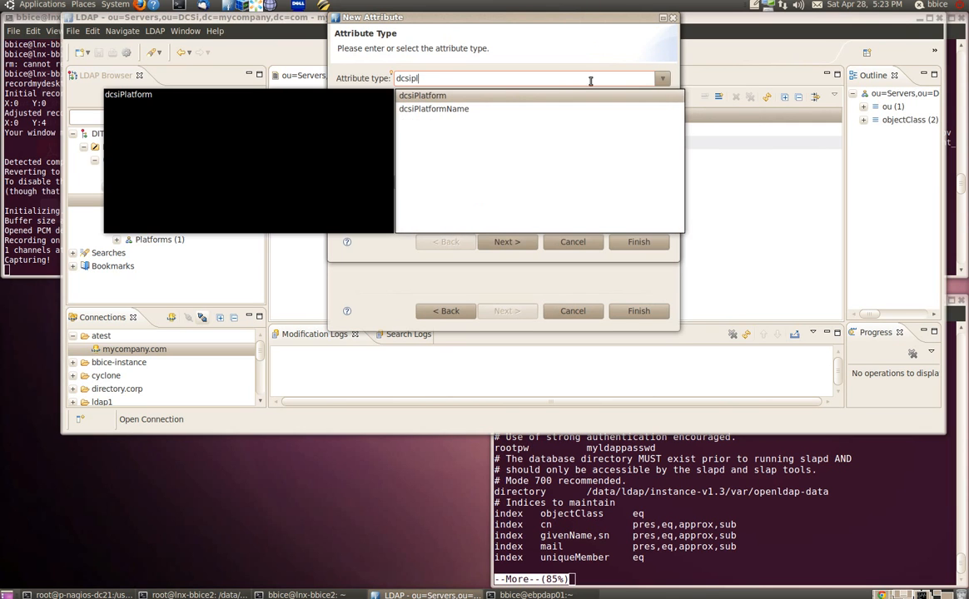
pyautogui.press('Return')
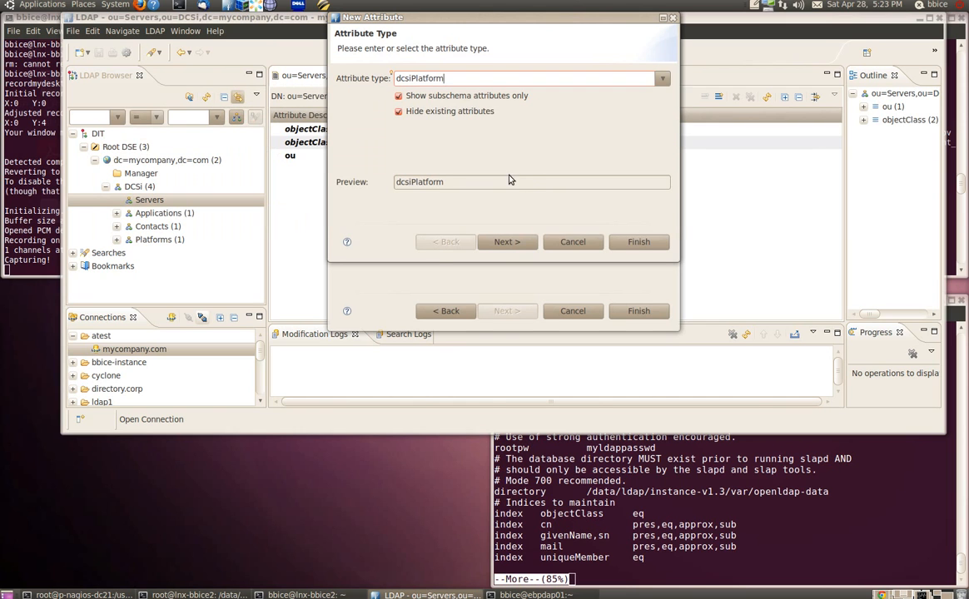
pyautogui.click(636, 242)
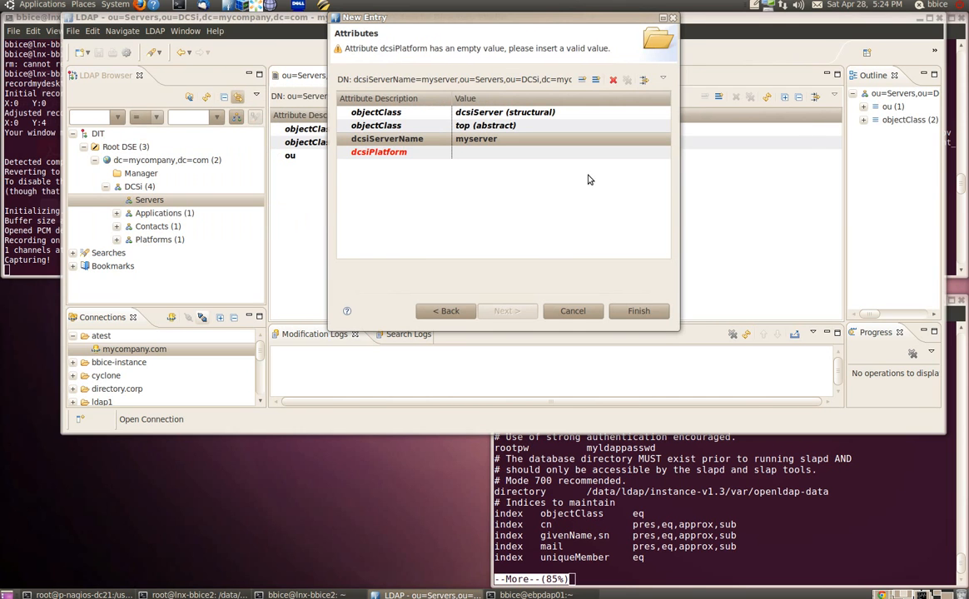
# - Try to set the dcsiPlatform value to the SGI Altix XE270 entry from the Platforms branch
pyautogui.doubleClick(491, 154)
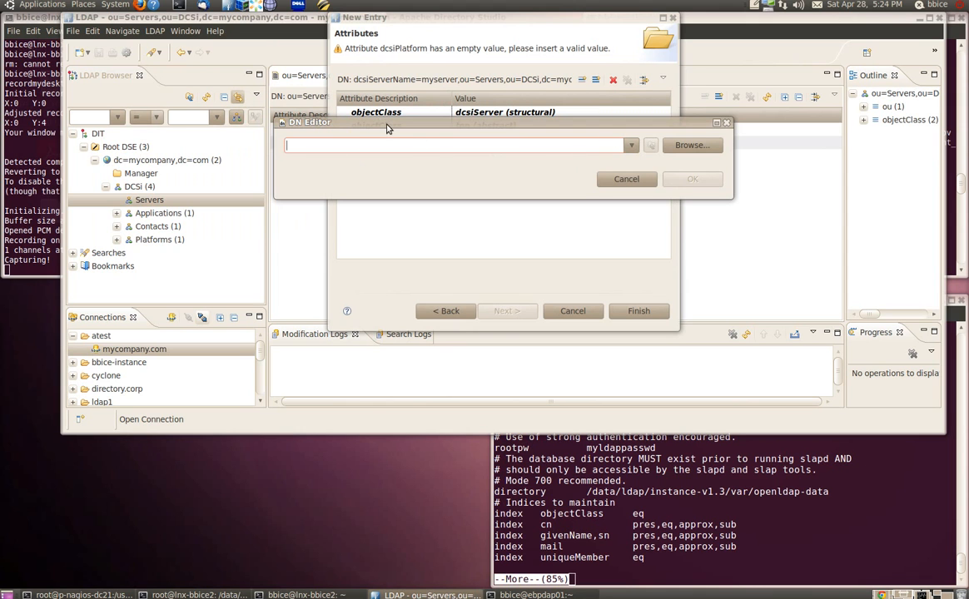
pyautogui.click(684, 146)
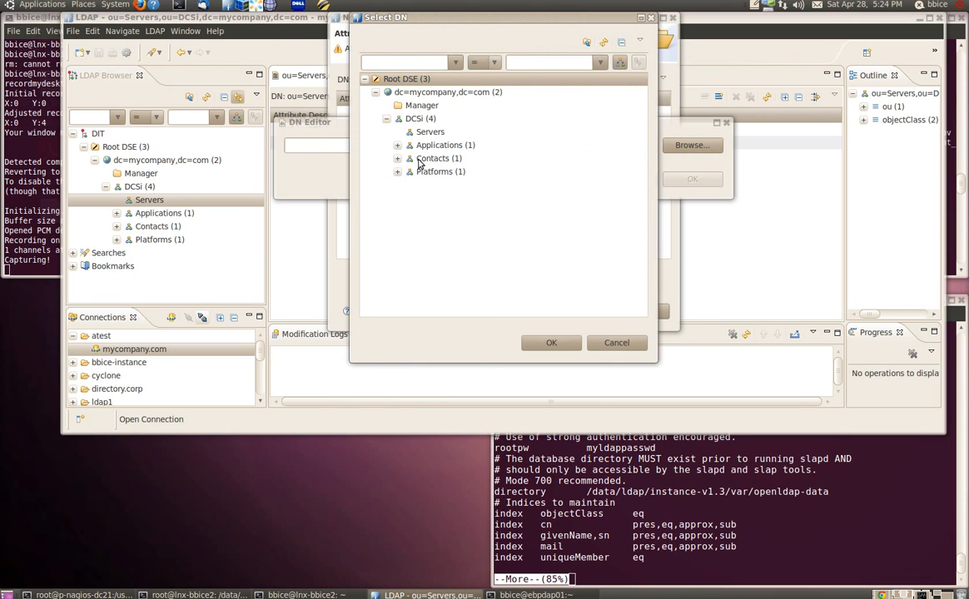
pyautogui.click(397, 172)
pyautogui.click(456, 186)
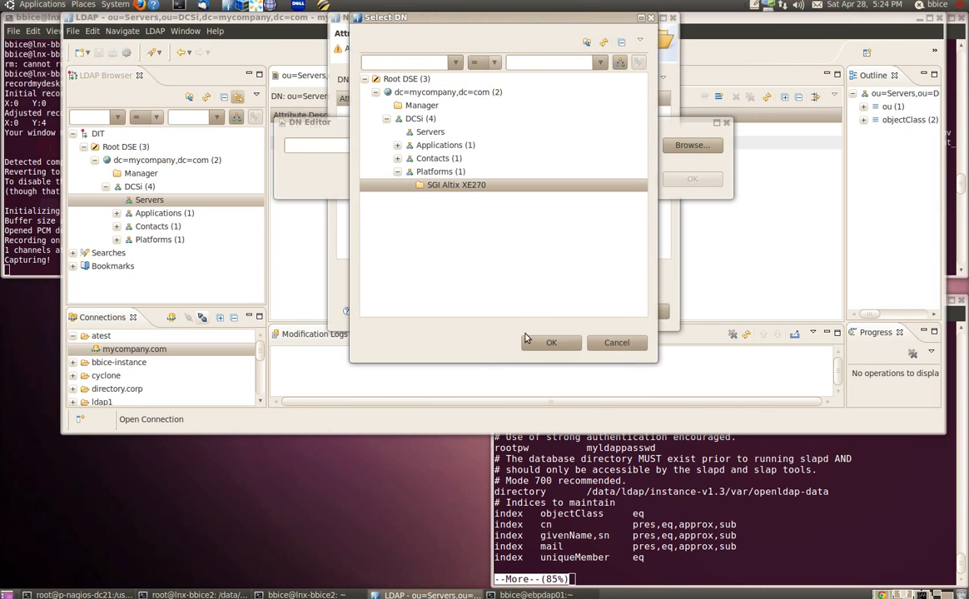
pyautogui.click(549, 343)
pyautogui.click(679, 182)
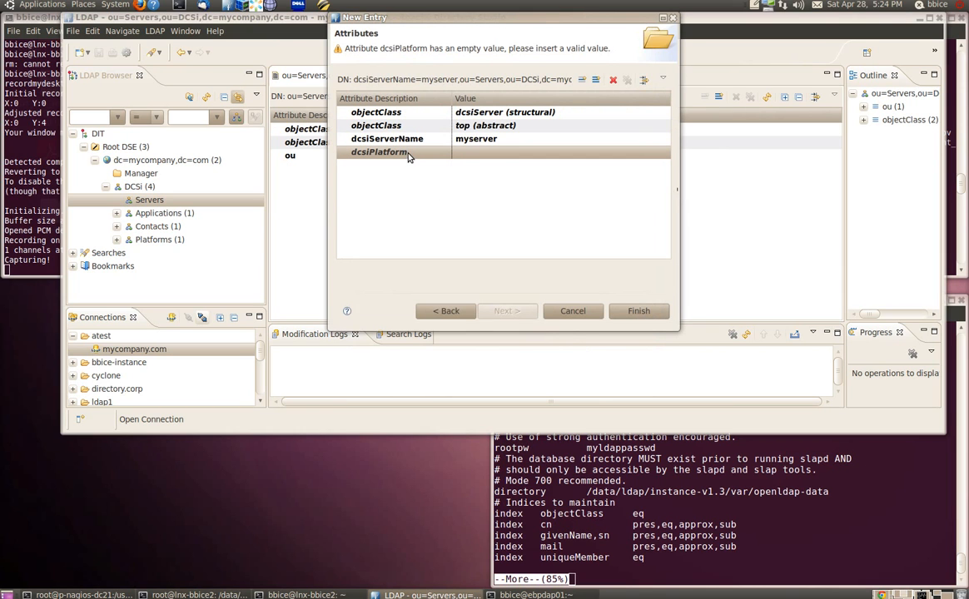
# - Delete the empty dcsiPlatform attribute and finish creating the myserver entry
pyautogui.click(510, 142)
pyautogui.click(467, 151)
pyautogui.press('Delete')
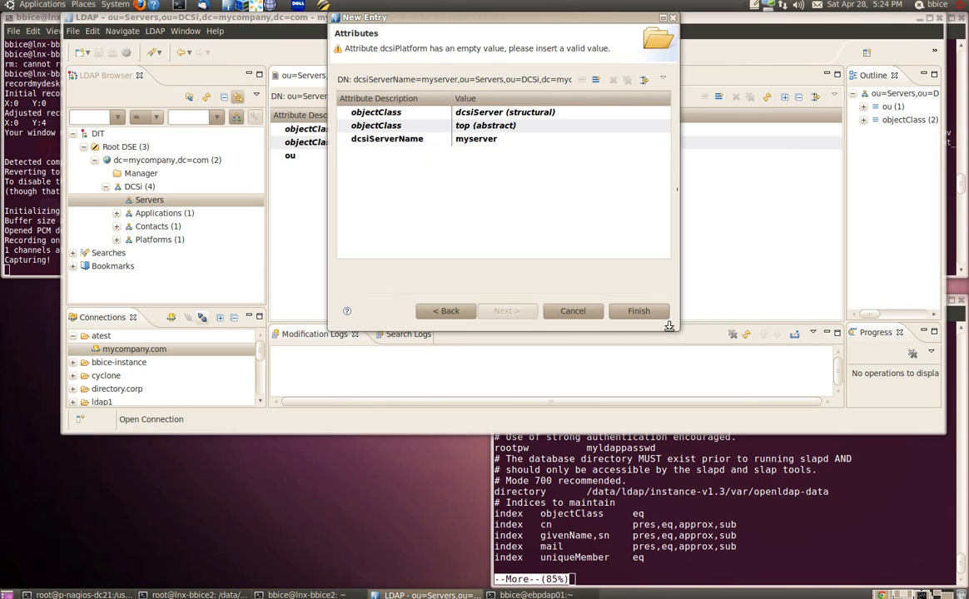
pyautogui.click(637, 311)
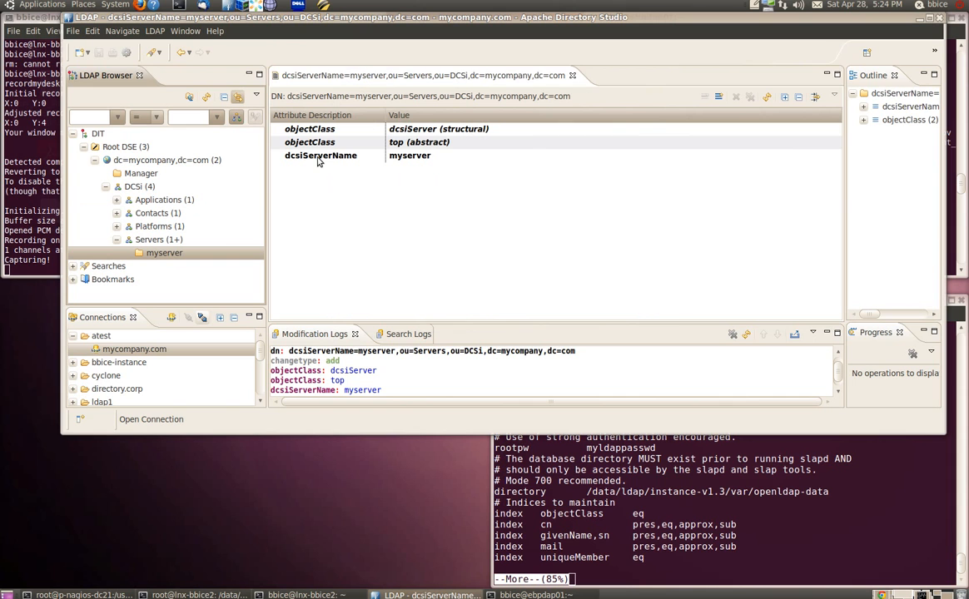
# - Add a dcsiPlatform attribute without extra options to the saved myserver entry
pyautogui.click(317, 156)
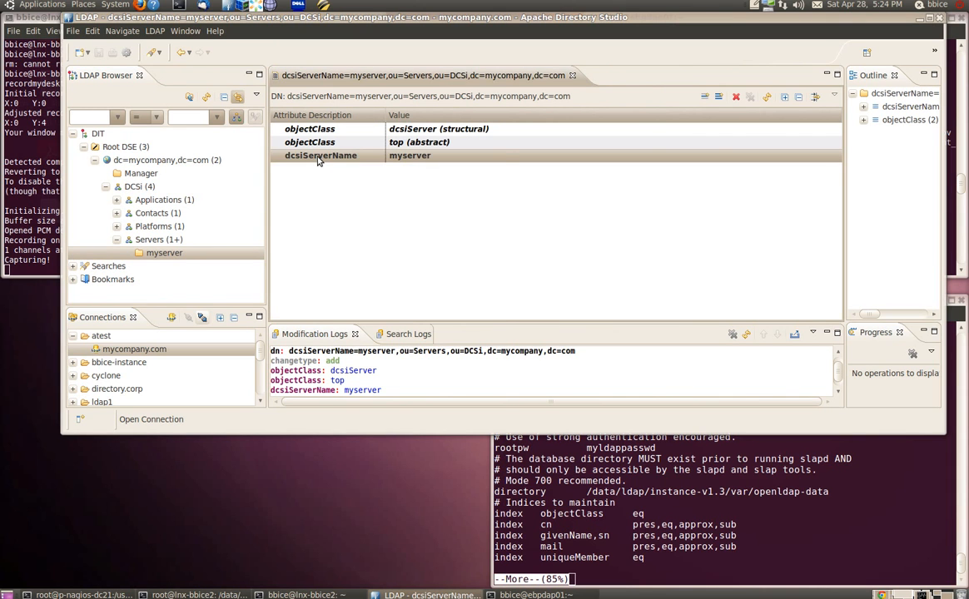
pyautogui.rightClick(317, 161)
pyautogui.click(350, 164)
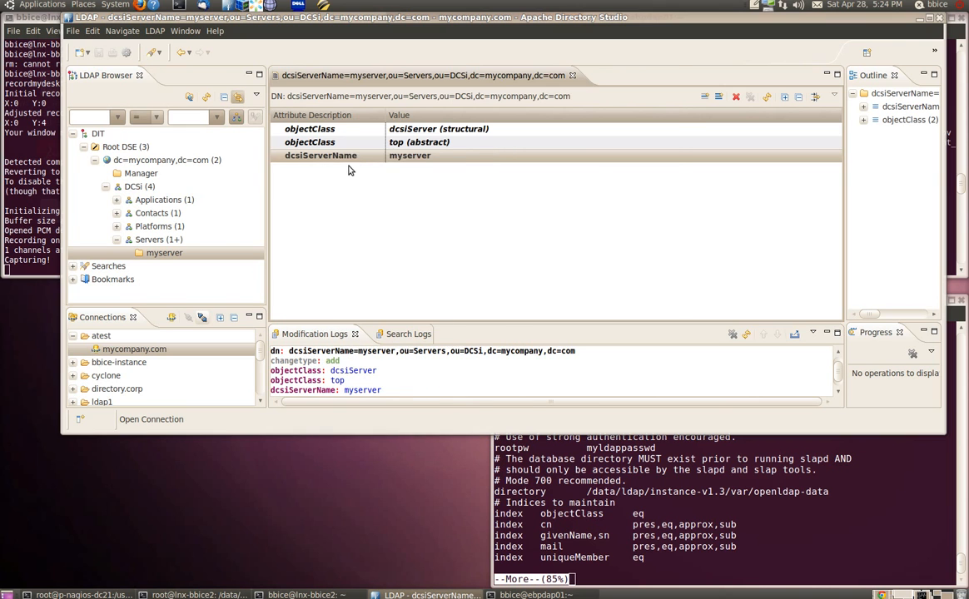
pyautogui.write('dcsiplat')
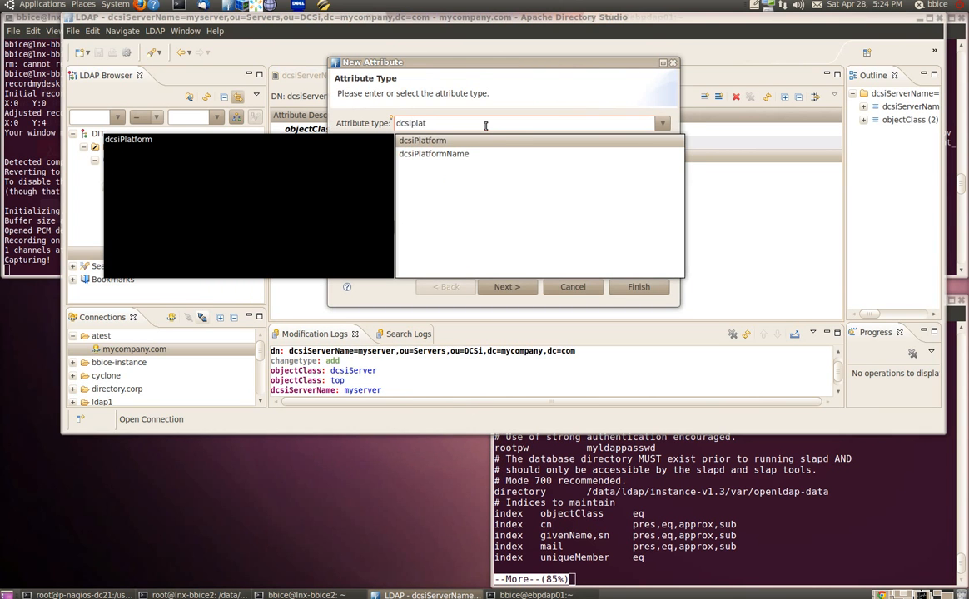
pyautogui.click(483, 144)
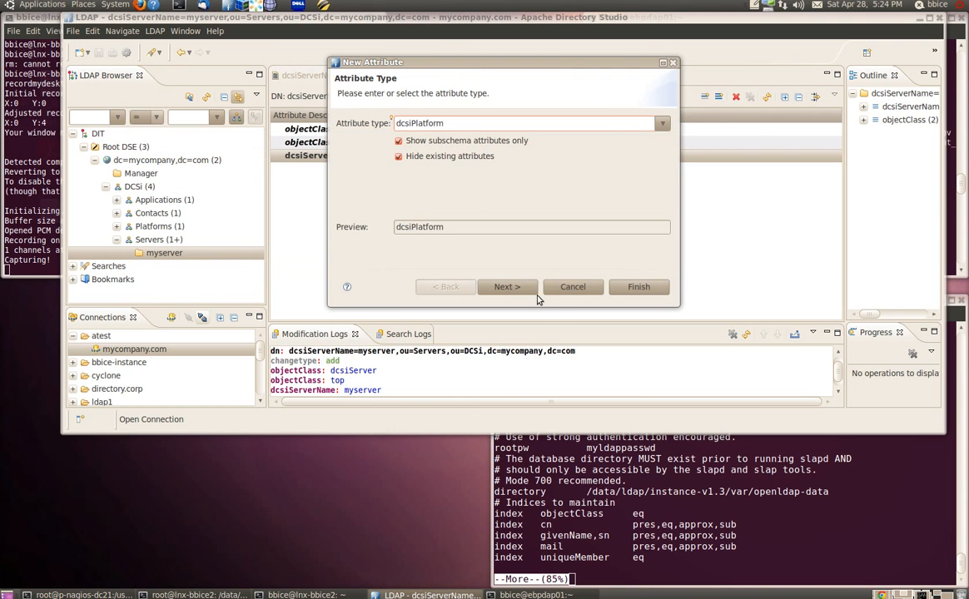
pyautogui.click(513, 287)
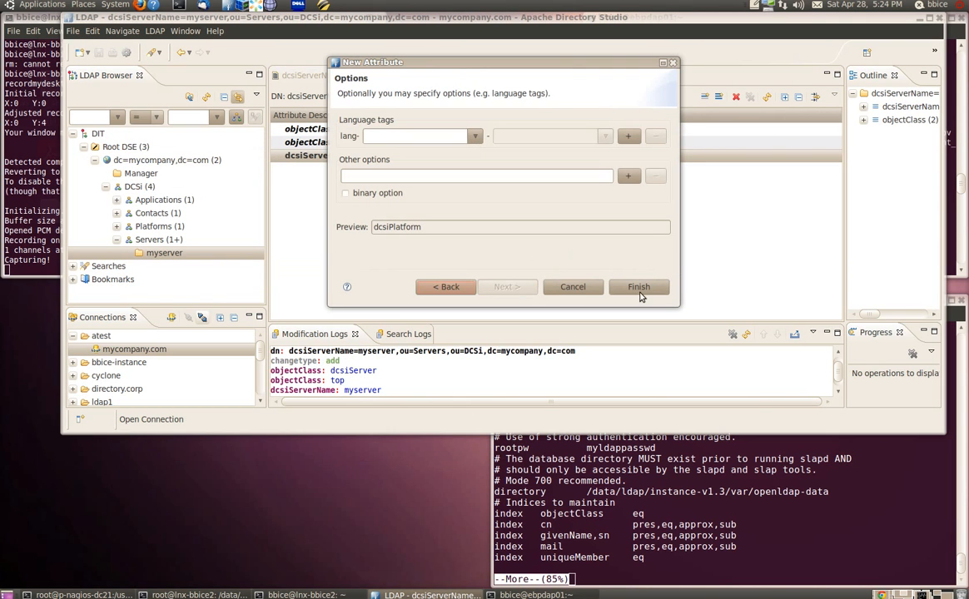
pyautogui.click(573, 286)
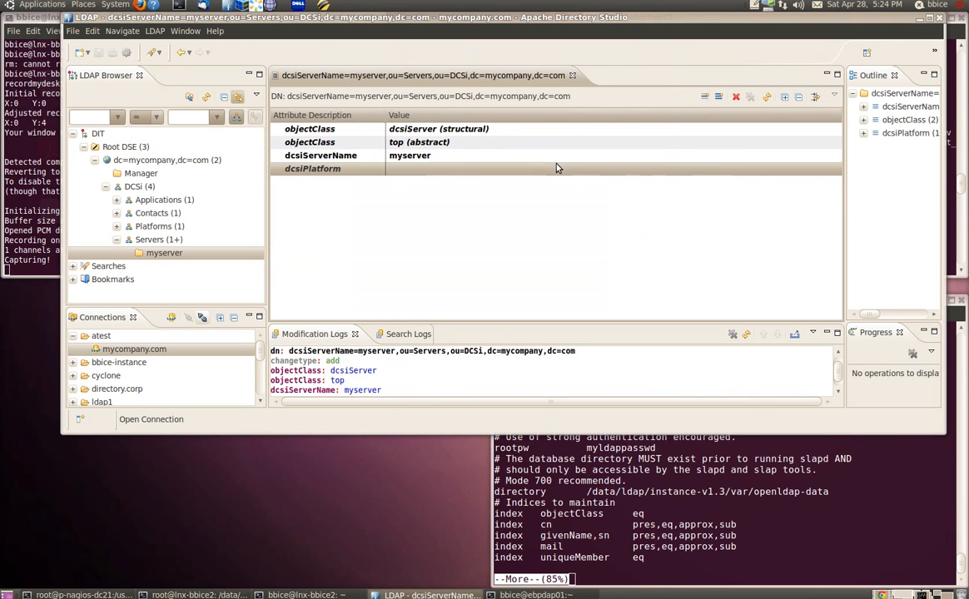
# - Set myserver's dcsiPlatform value to dcsiPlatformName=SGI Altix XE270,ou=Platforms,ou=DCSi,dc=mycompany,dc=com
pyautogui.doubleClick(557, 168)
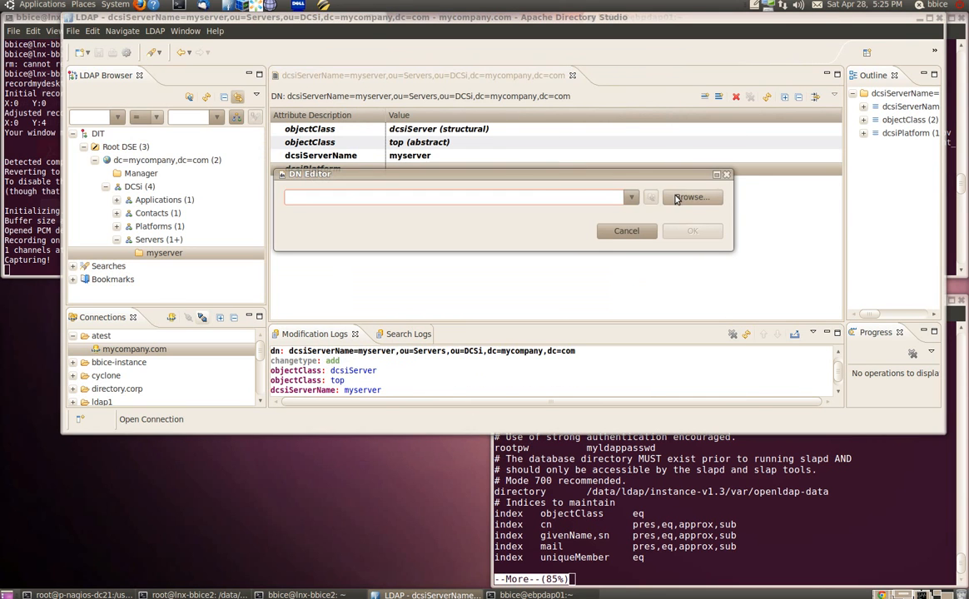
pyautogui.click(632, 198)
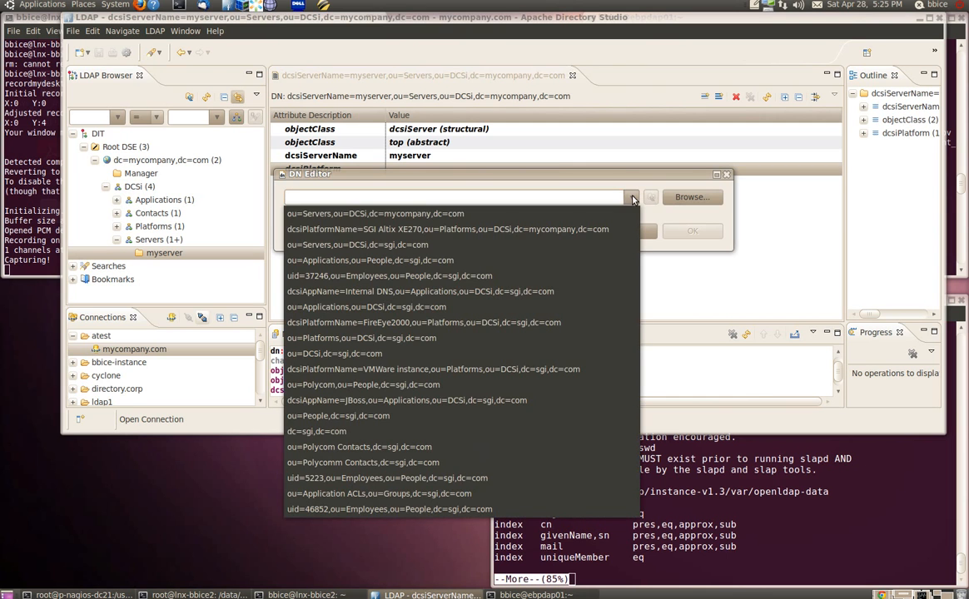
pyautogui.click(576, 229)
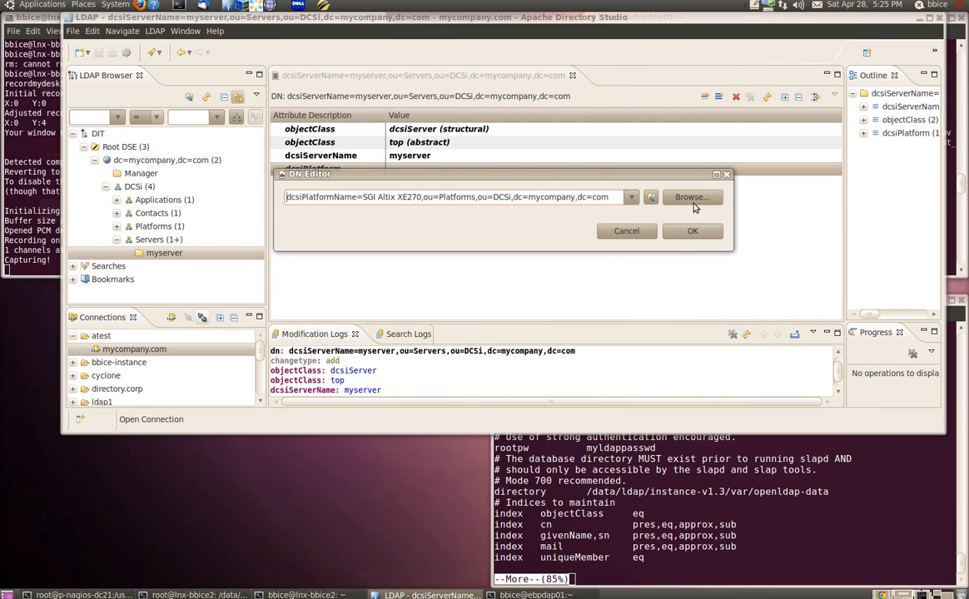
pyautogui.click(692, 230)
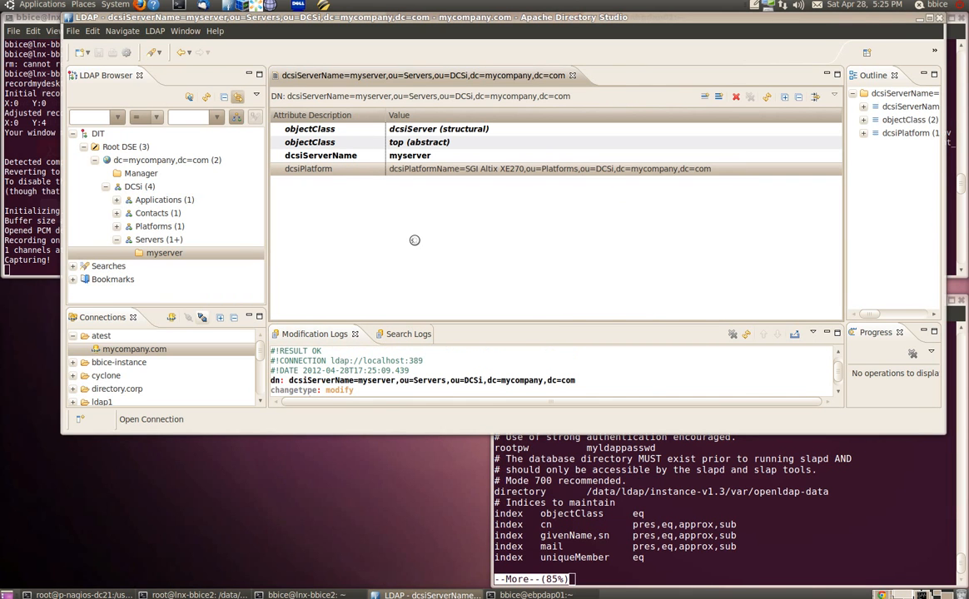
# - Add a dcsiHostedApplication attribute without extra options to the myserver entry
pyautogui.rightClick(333, 180)
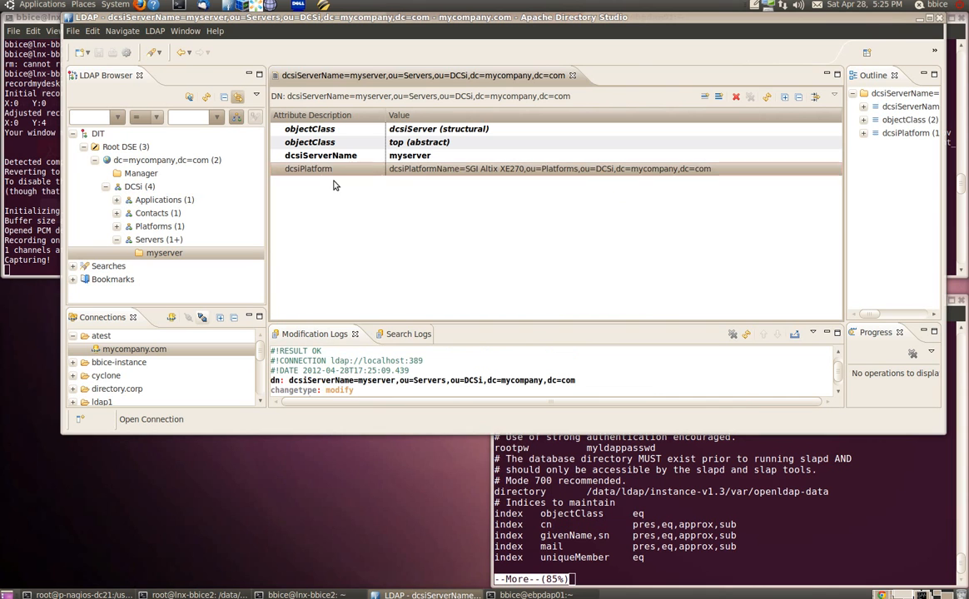
pyautogui.click(354, 192)
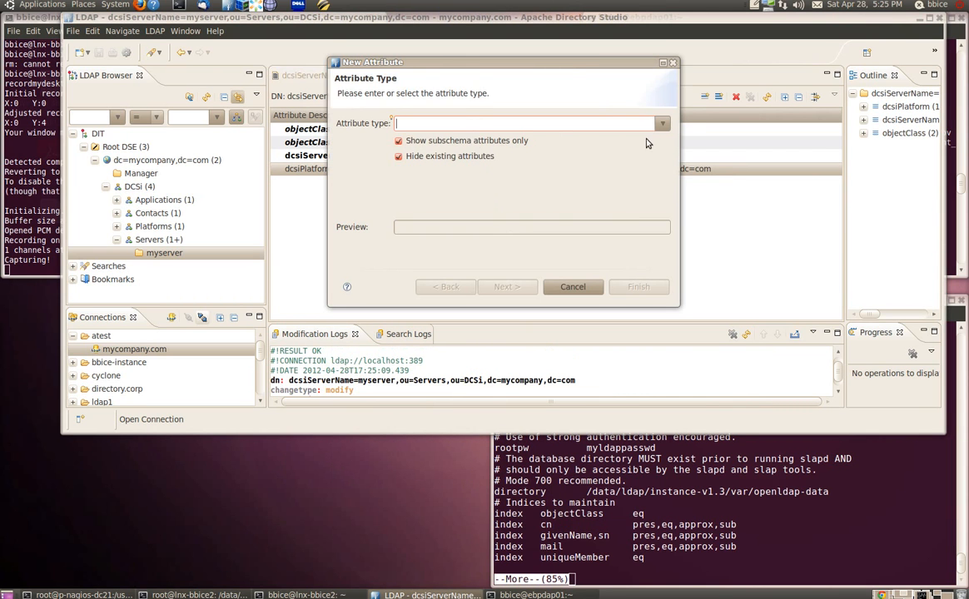
pyautogui.click(546, 129)
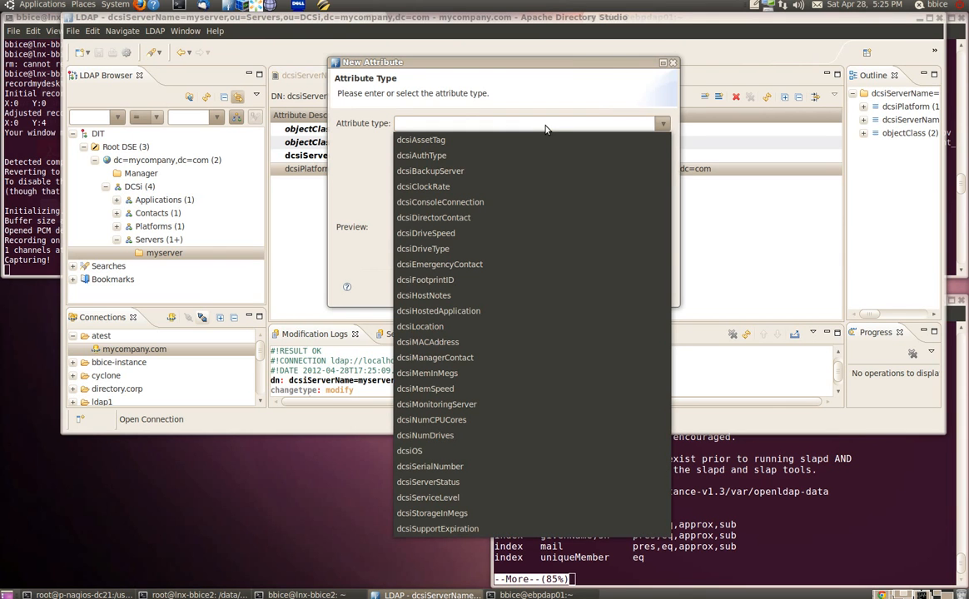
pyautogui.click(546, 125)
pyautogui.write('dcsi')
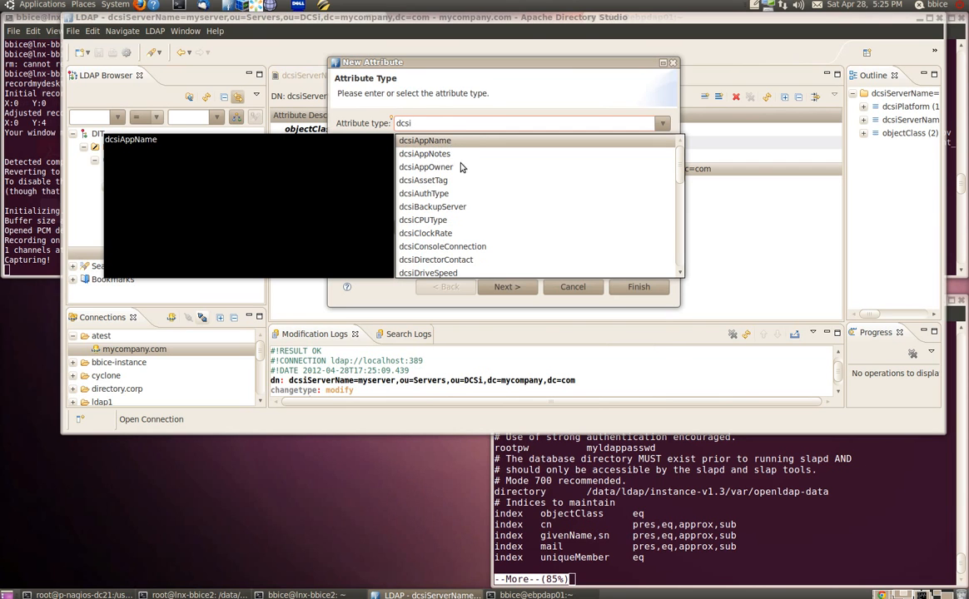
pyautogui.scroll(-1, 471, 179)
pyautogui.scroll(-2, 437, 225)
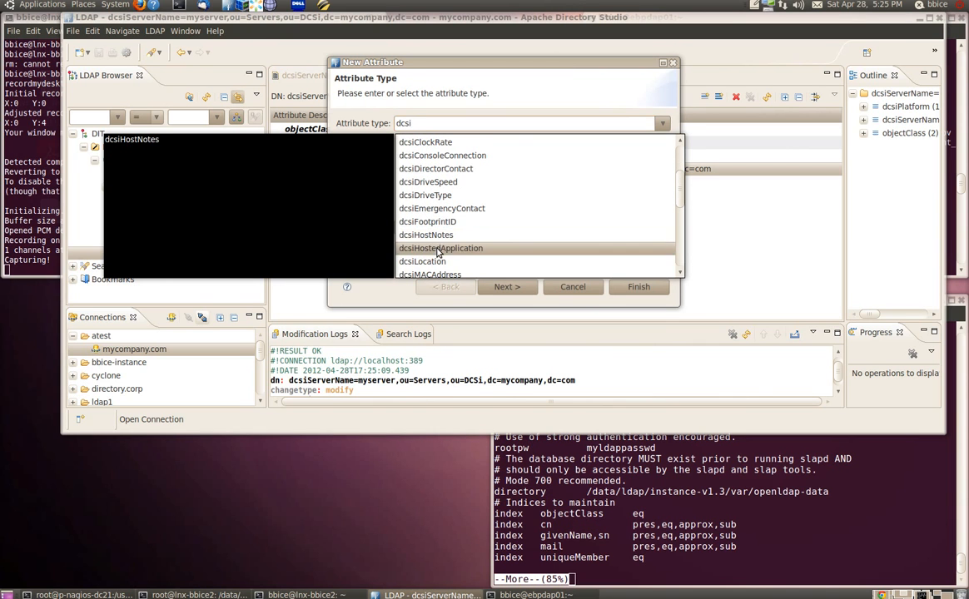
pyautogui.click(441, 248)
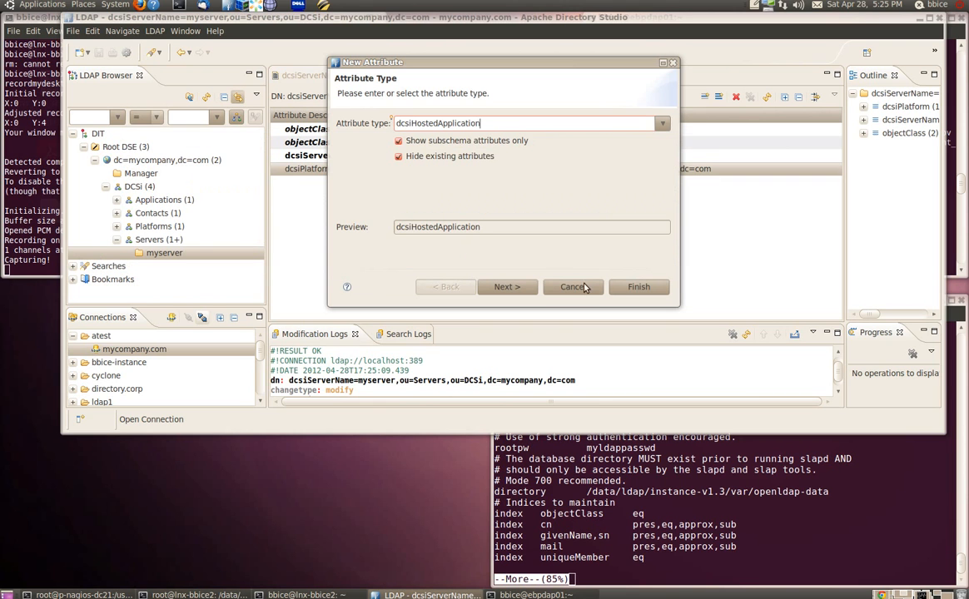
pyautogui.click(638, 287)
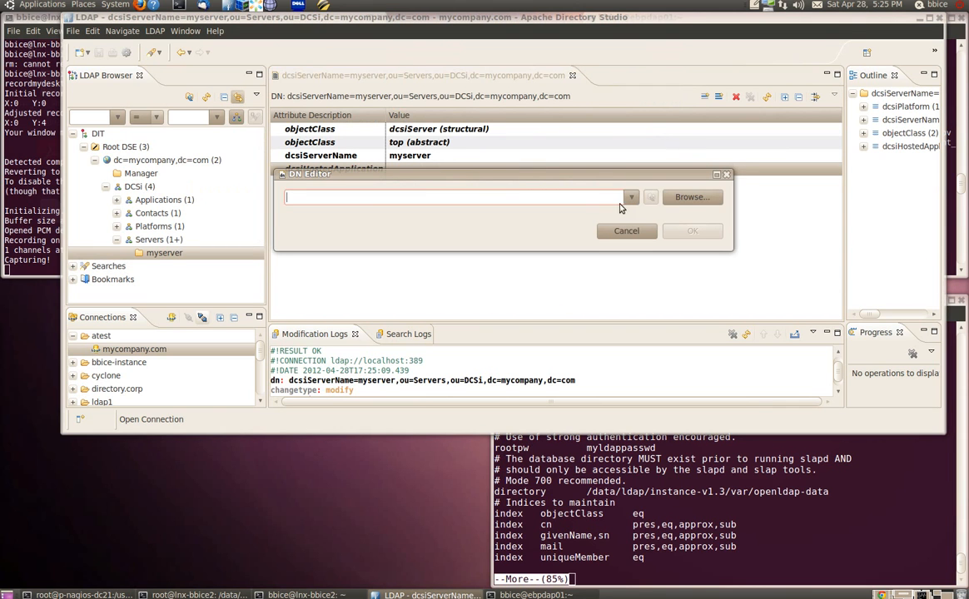
# - Set myserver's dcsiHostedApplication value to the Internal DNS entry from the Applications branch under DCSi
pyautogui.click(690, 198)
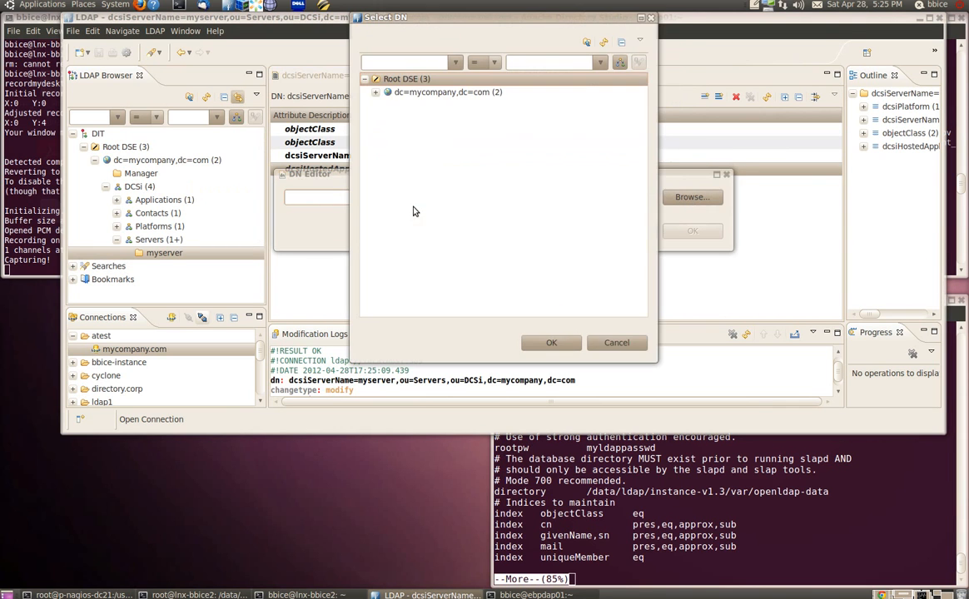
pyautogui.click(376, 92)
pyautogui.click(387, 120)
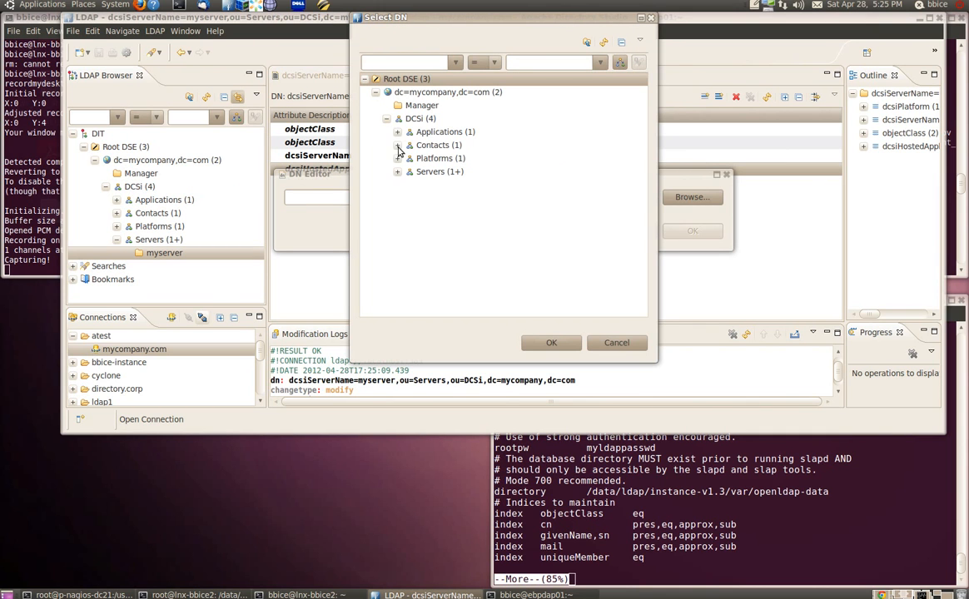
pyautogui.click(399, 132)
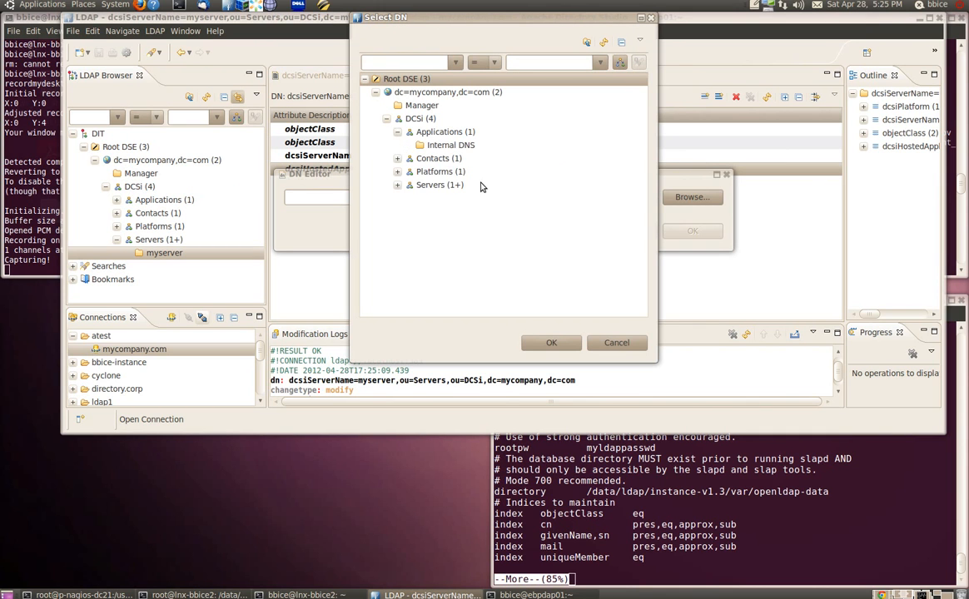
pyautogui.click(445, 147)
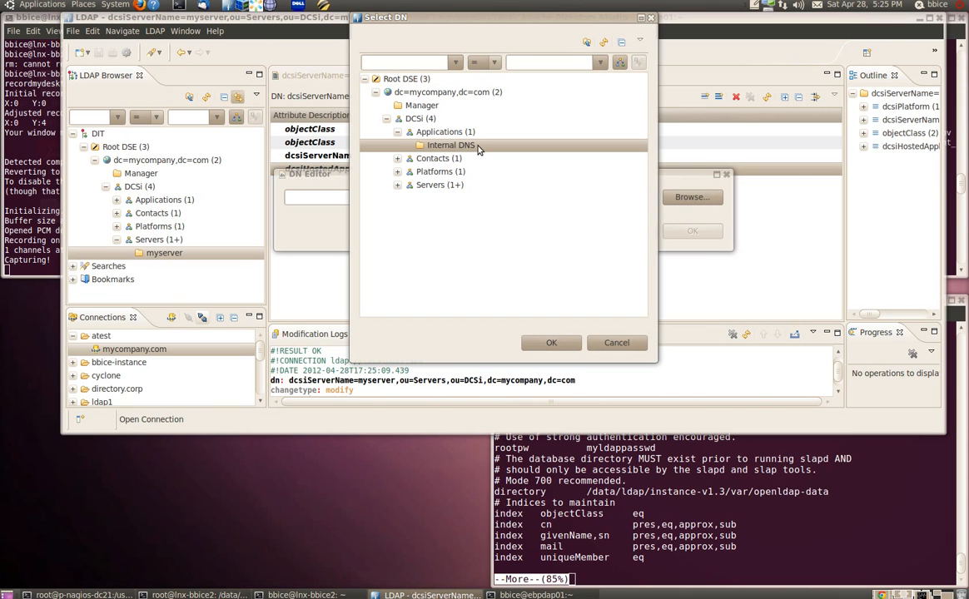
pyautogui.press('Return')
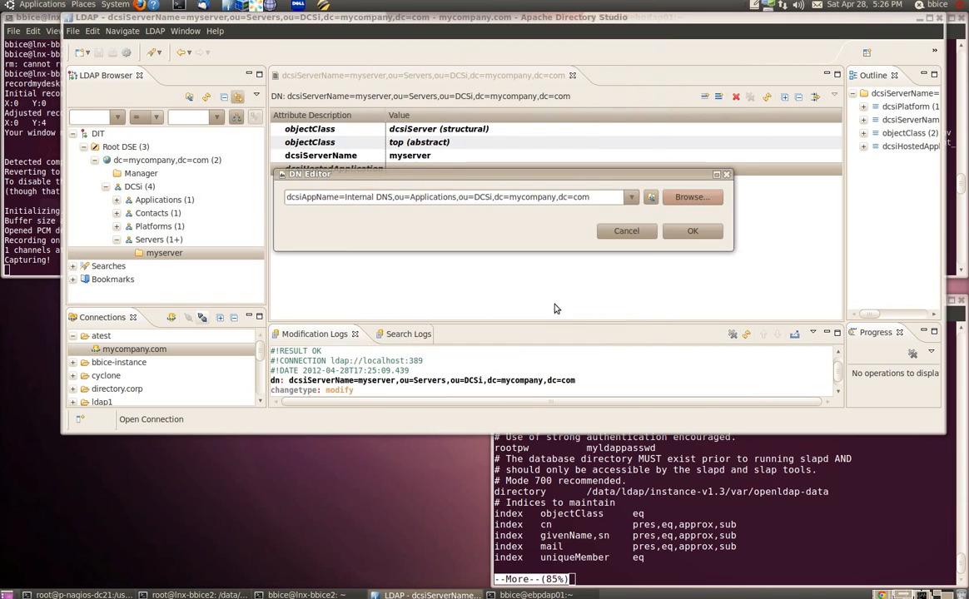
pyautogui.click(692, 233)
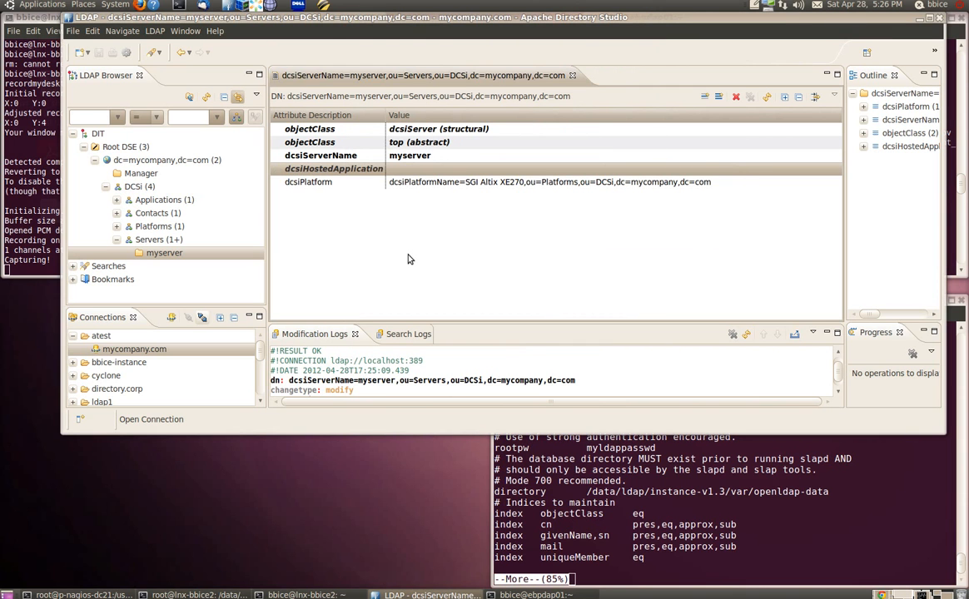
# - Add a dcsiHostNotes attribute without extra options to the myserver entry
pyautogui.rightClick(341, 186)
pyautogui.click(387, 194)
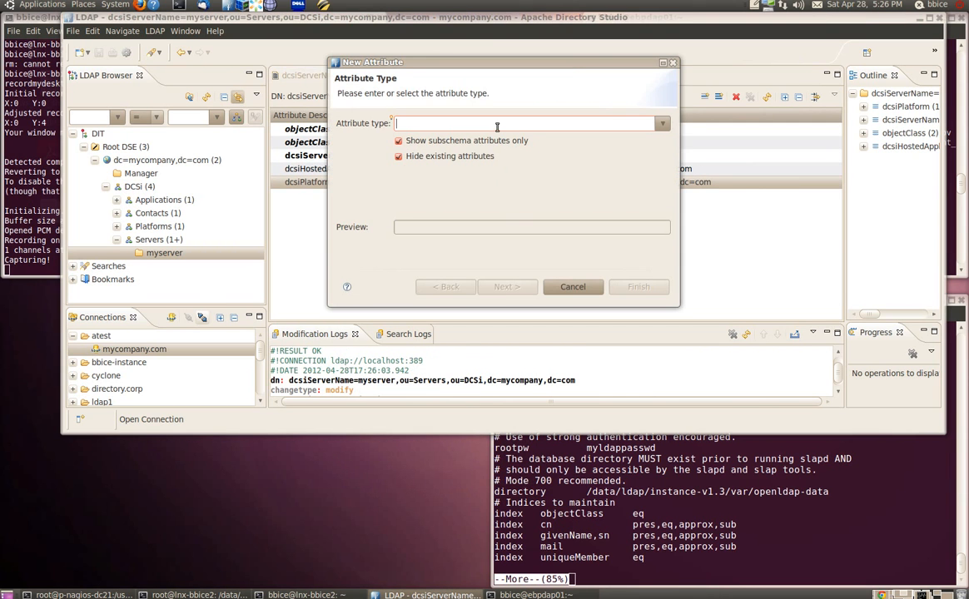
pyautogui.write('dcsihost')
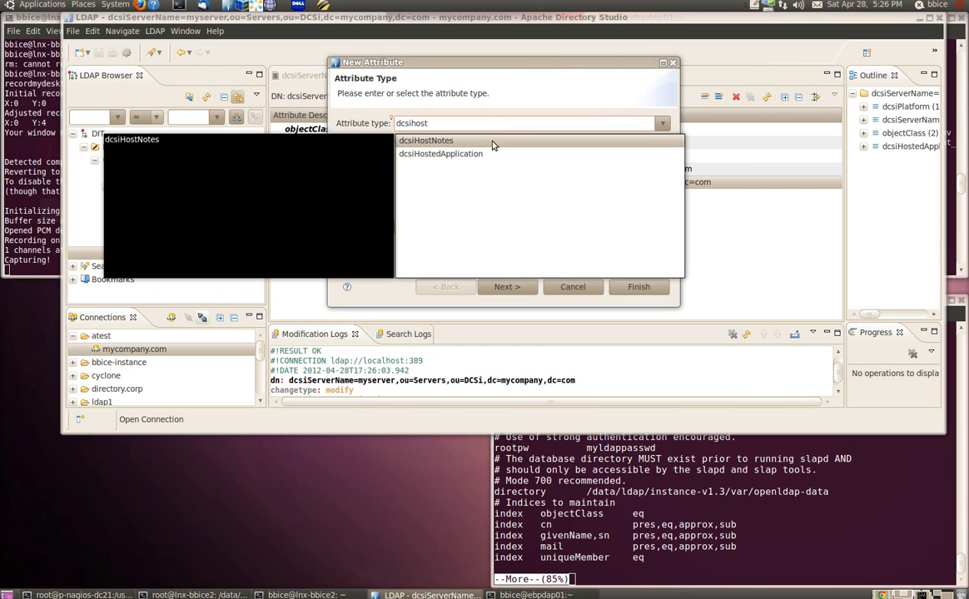
pyautogui.doubleClick(491, 145)
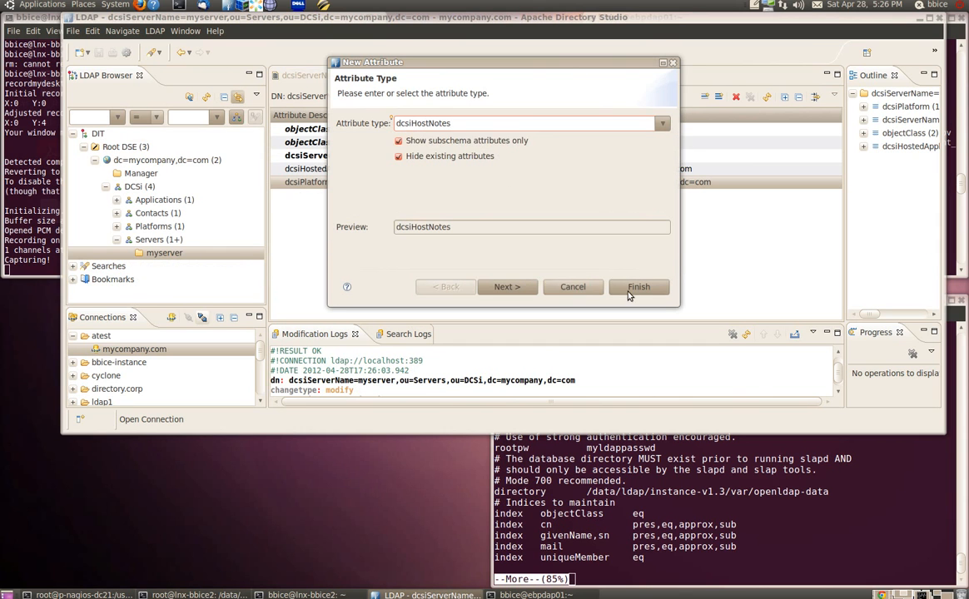
pyautogui.click(630, 292)
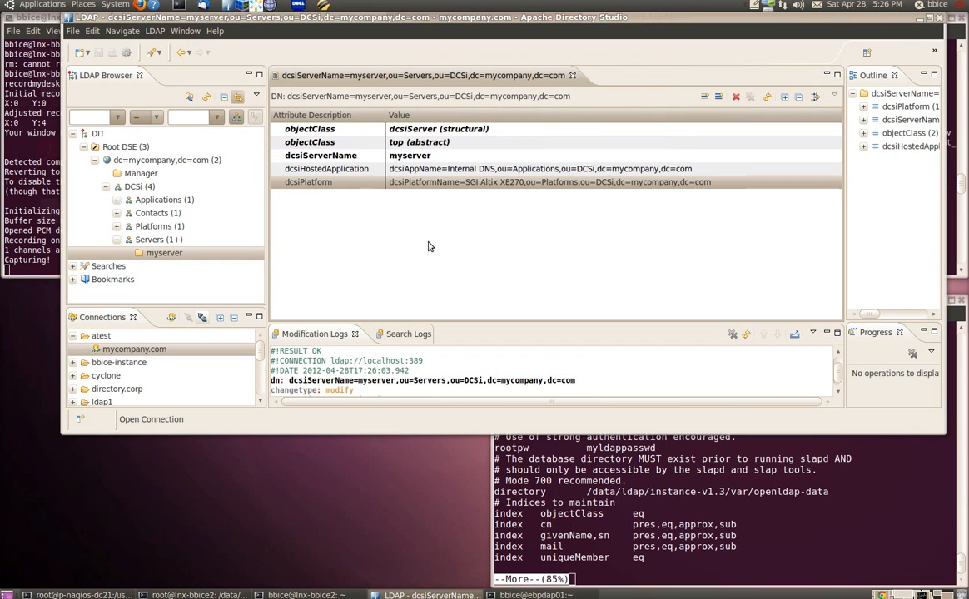
# - Set myserver's dcsiHostNotes value to "This is a sample note"
pyautogui.click(427, 182)
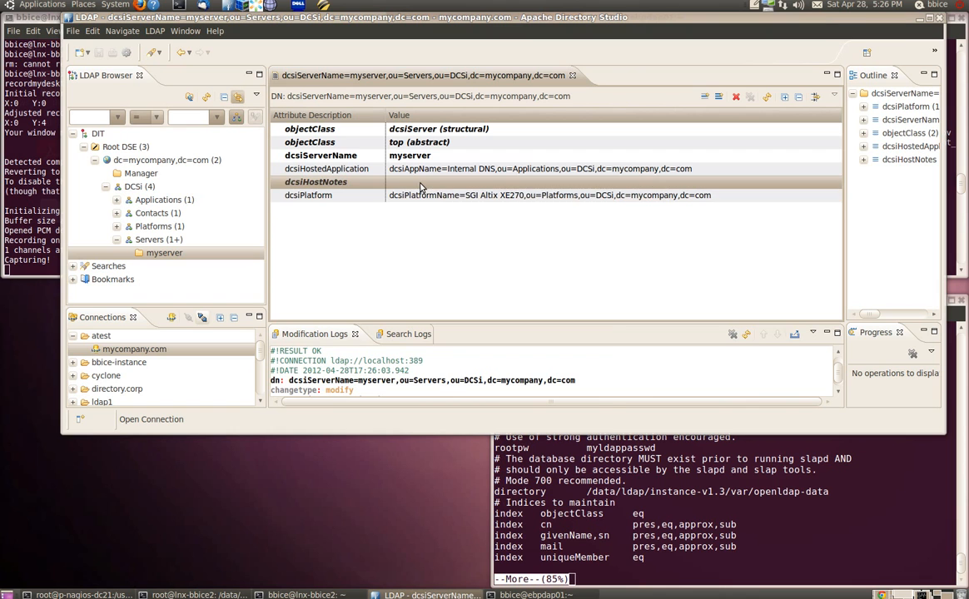
pyautogui.rightClick(422, 184)
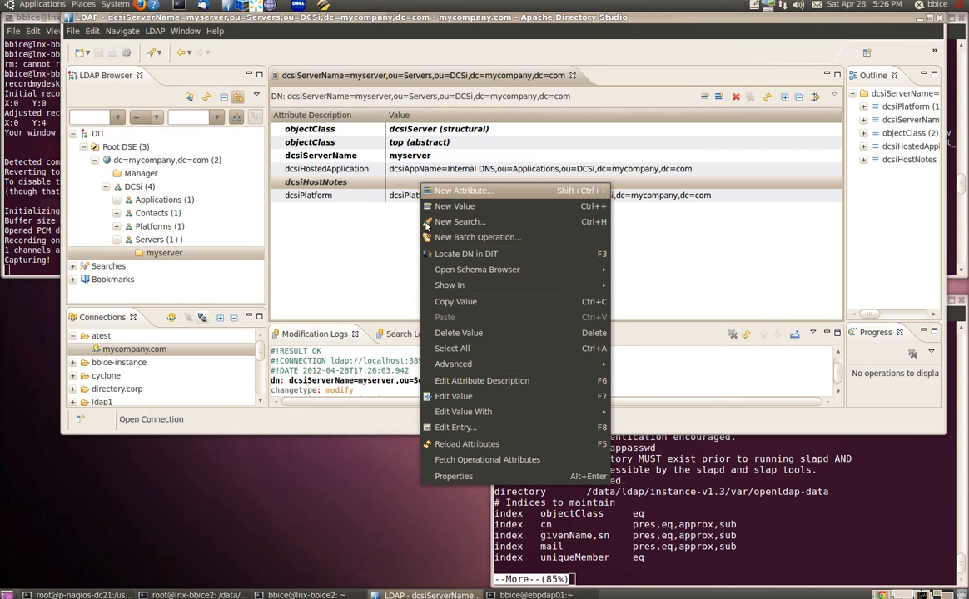
pyautogui.click(454, 396)
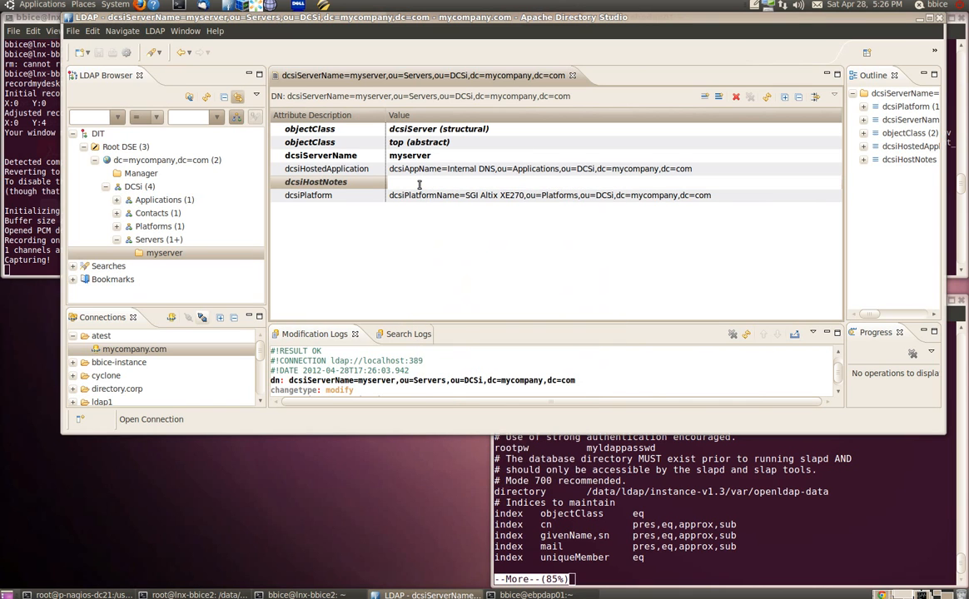
pyautogui.write('This is a sample note')
pyautogui.press('Return')
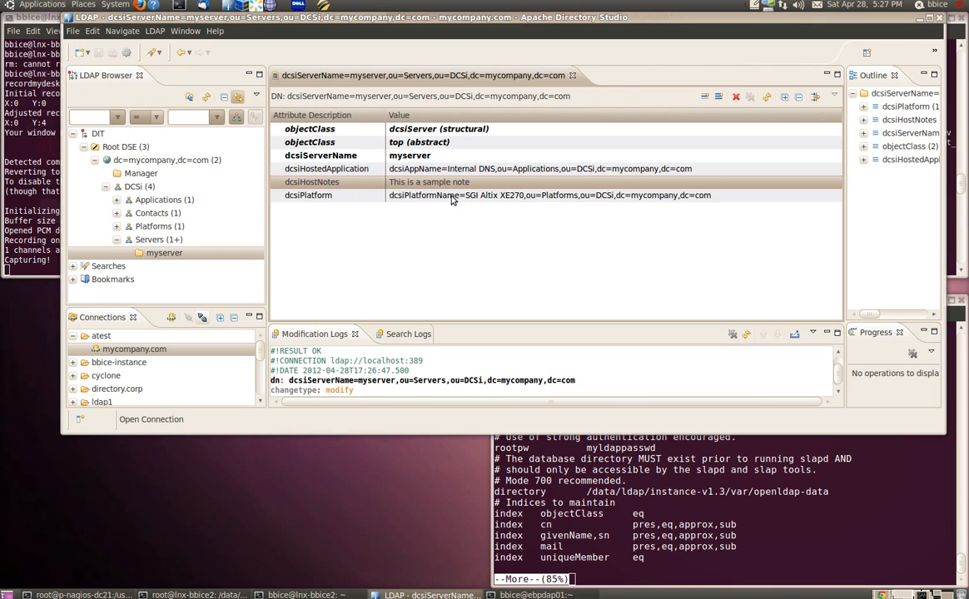
# - Create a DHCP entry under Applications using the Internal DNS entry as template, keeping its object classes and other attributes
pyautogui.click(116, 200)
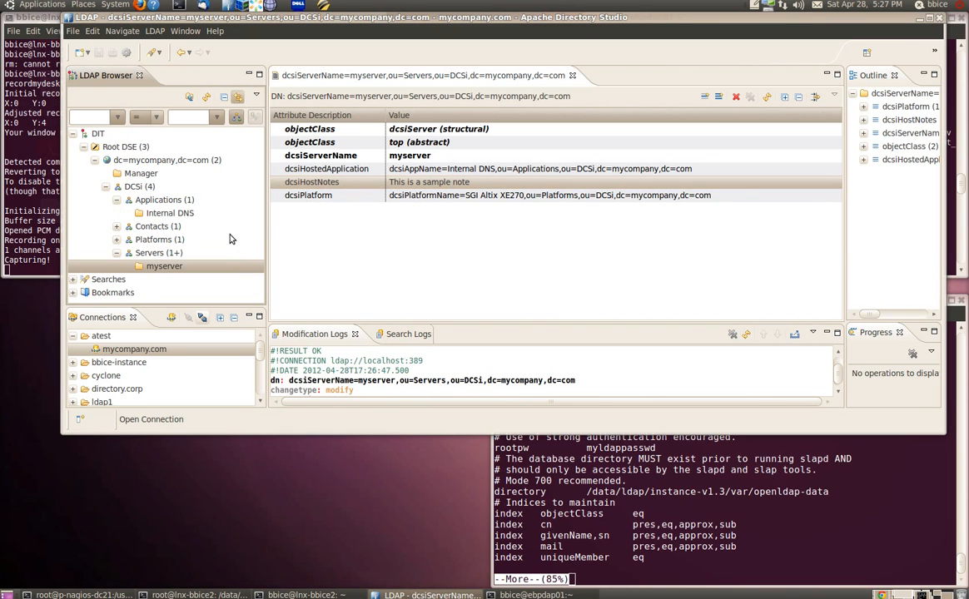
pyautogui.click(169, 213)
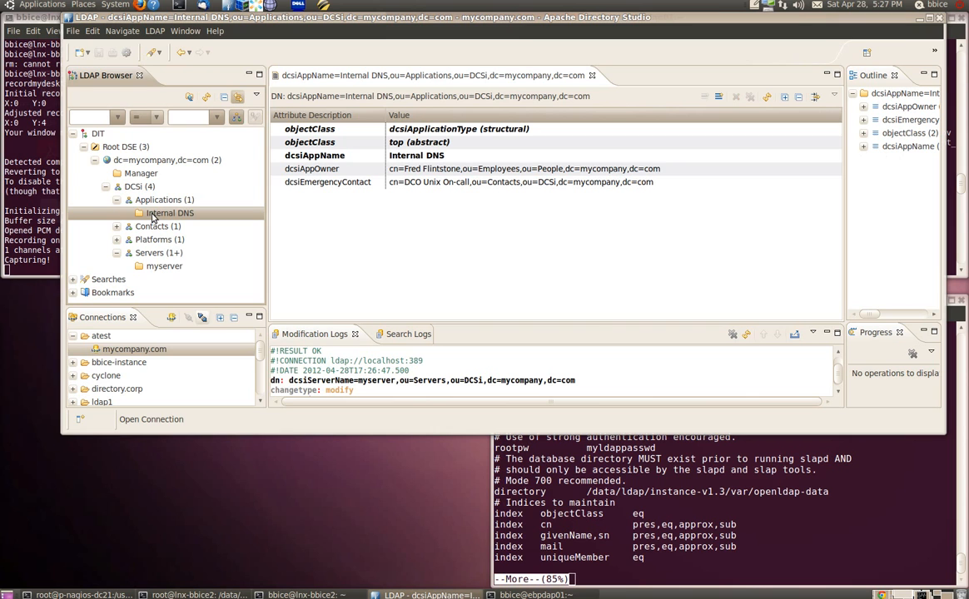
pyautogui.rightClick(152, 215)
pyautogui.moveTo(175, 222)
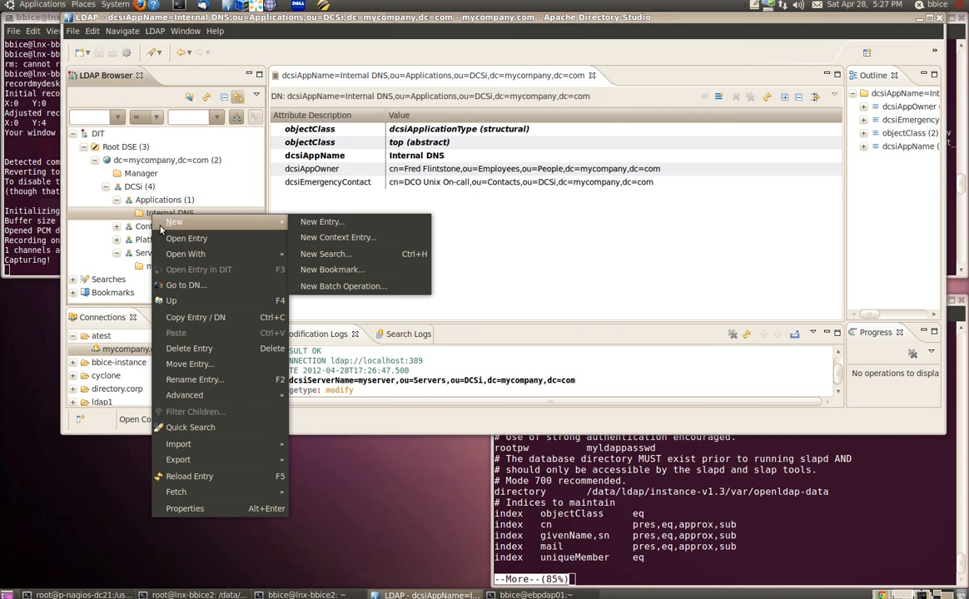
pyautogui.click(318, 226)
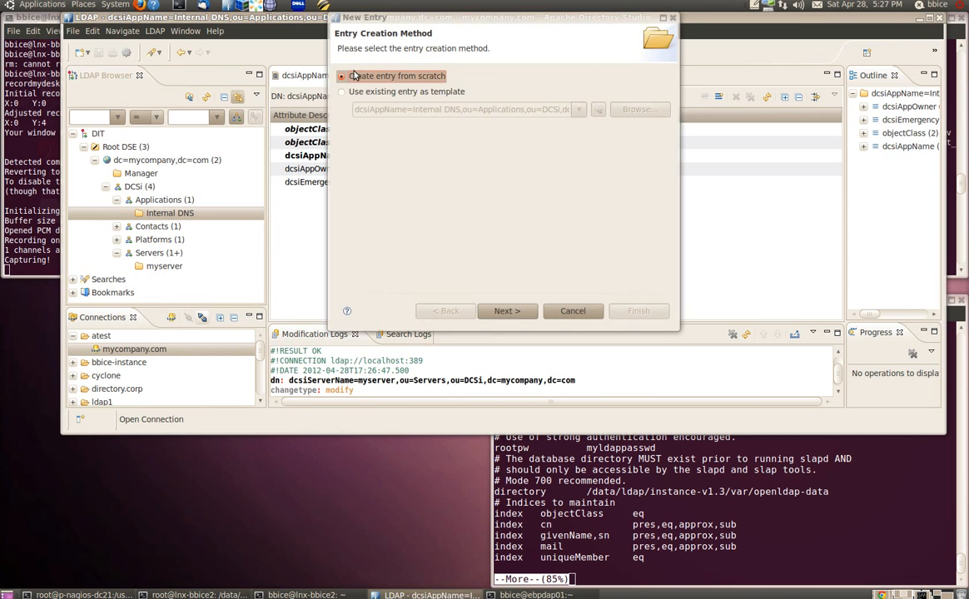
pyautogui.click(348, 92)
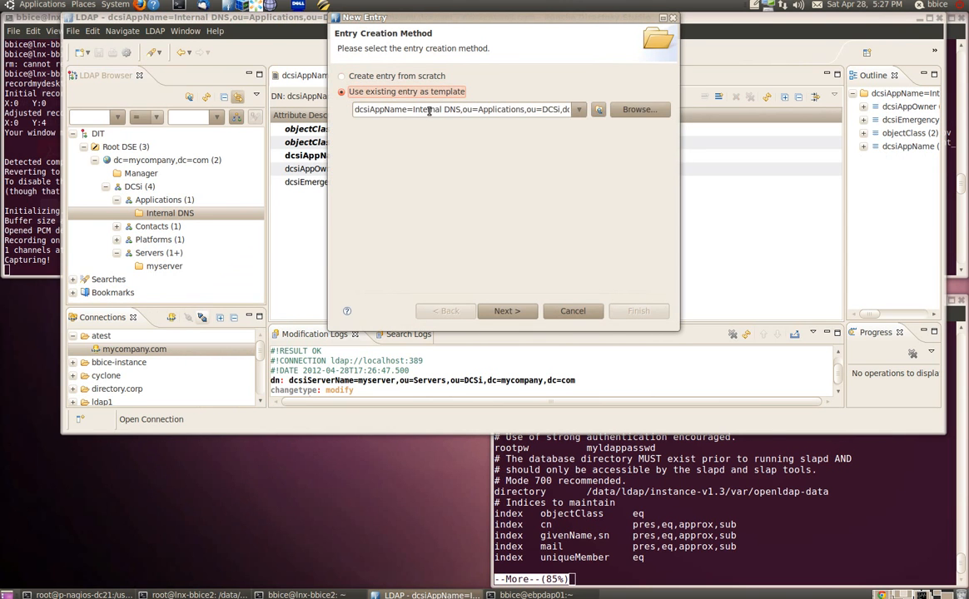
pyautogui.click(524, 313)
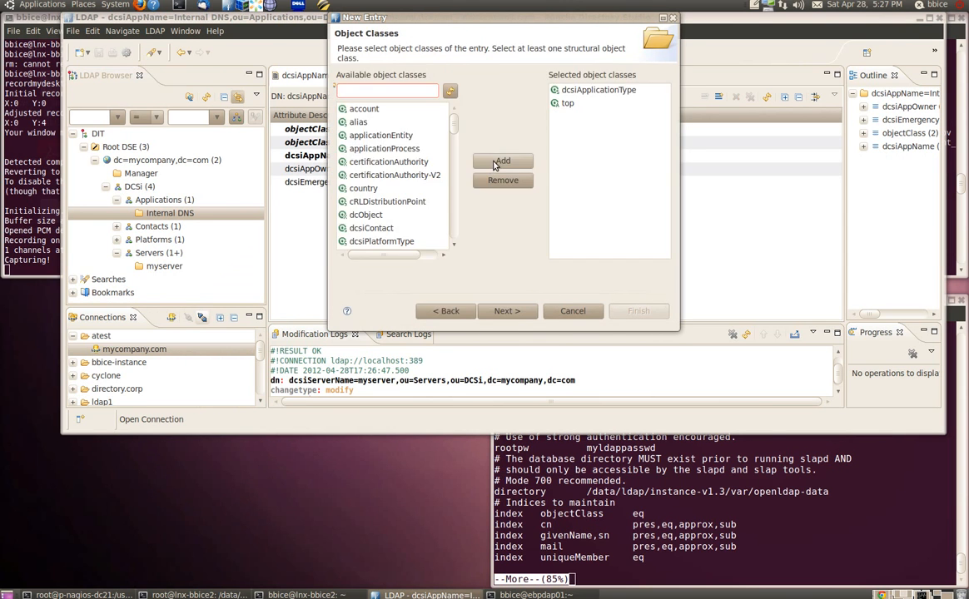
pyautogui.click(521, 313)
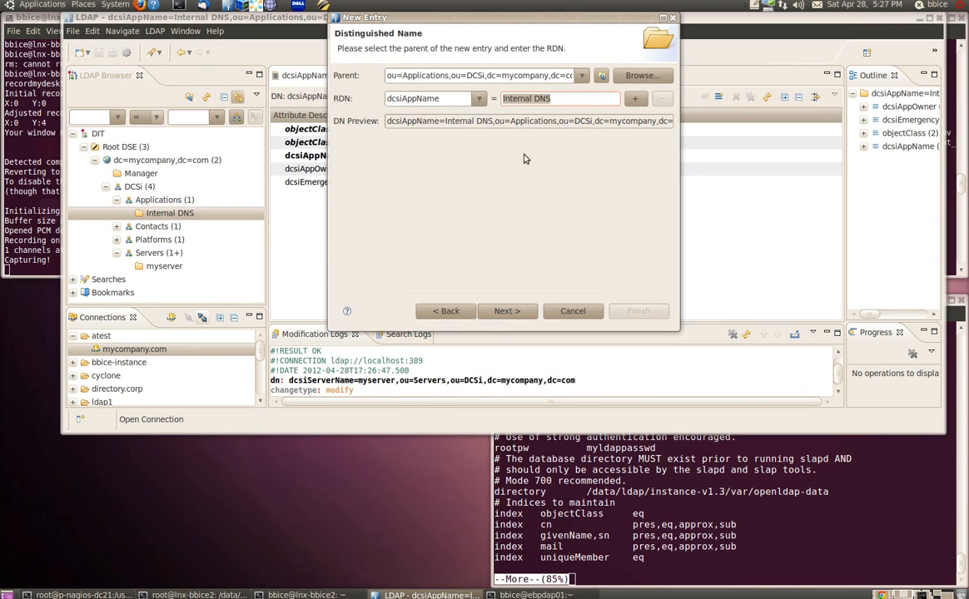
pyautogui.write('DHCP')
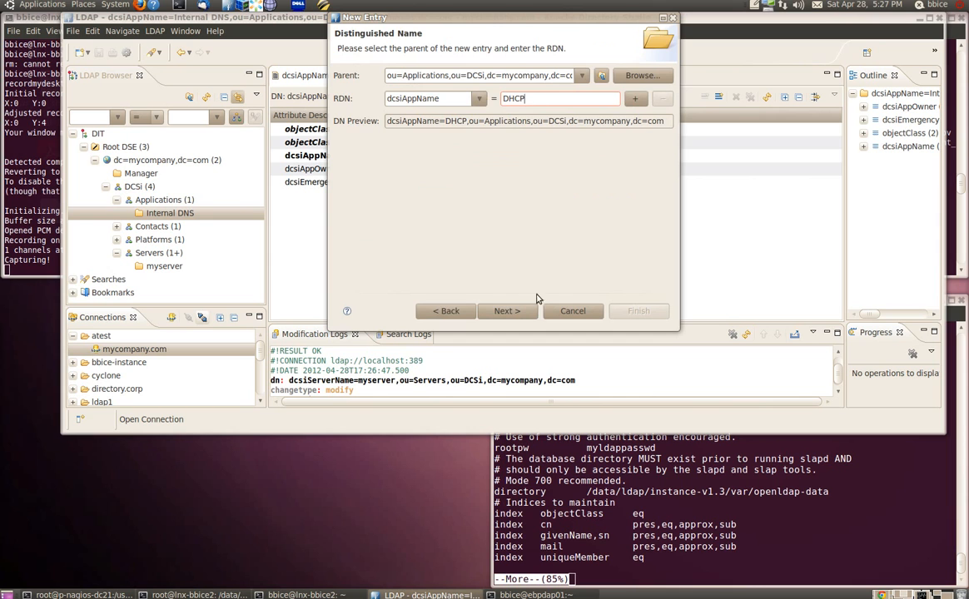
pyautogui.click(506, 310)
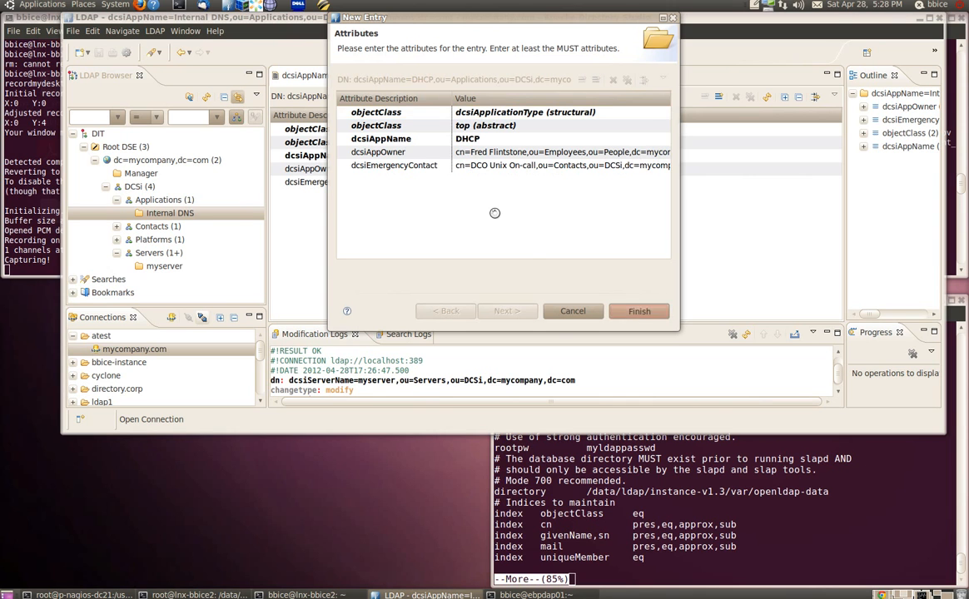
pyautogui.click(640, 312)
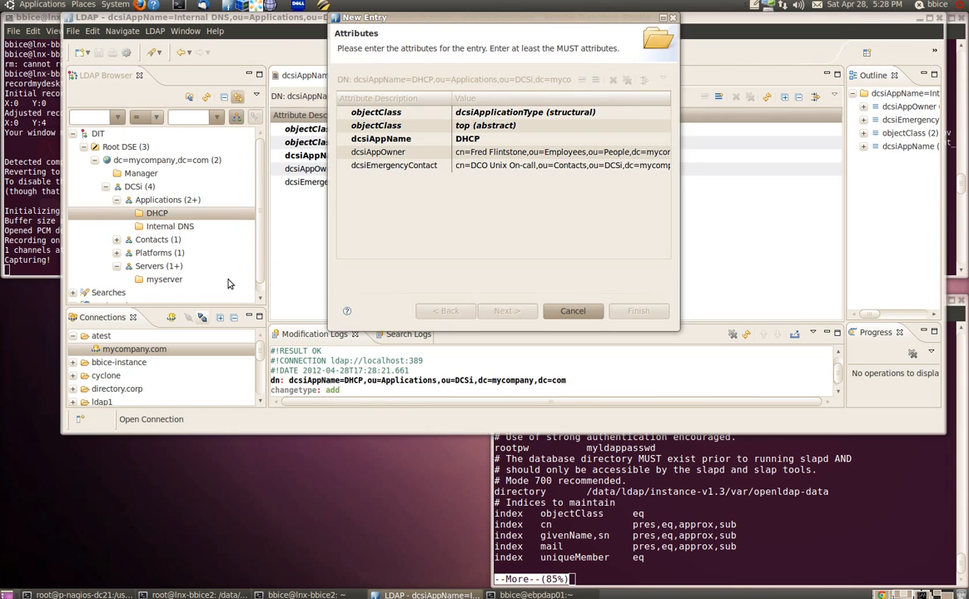
# - Add a second dcsiHostedApplication value to the myserver entry, pointing to the DHCP entry from the Applications branch under DCSi
pyautogui.click(166, 279)
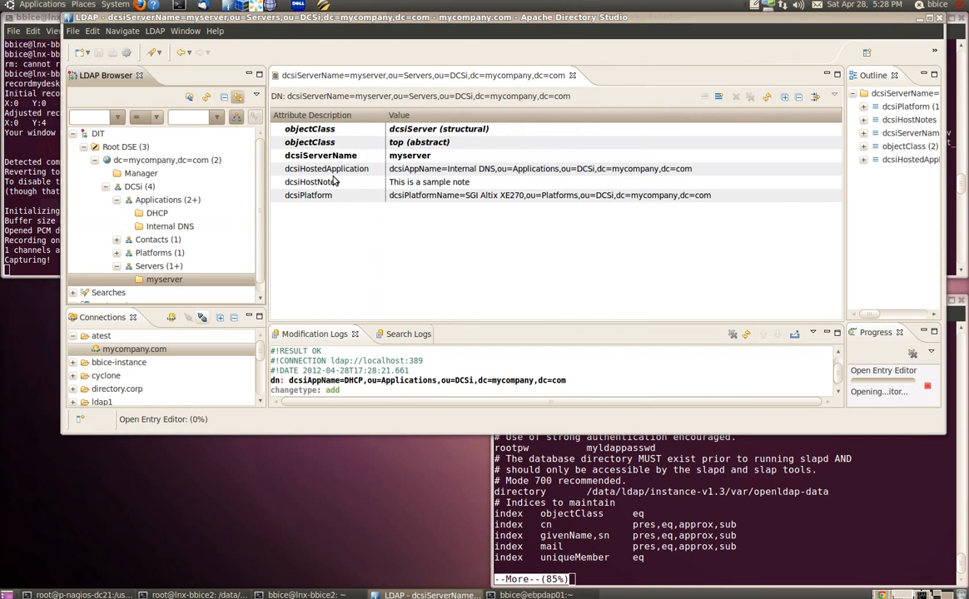
pyautogui.click(338, 170)
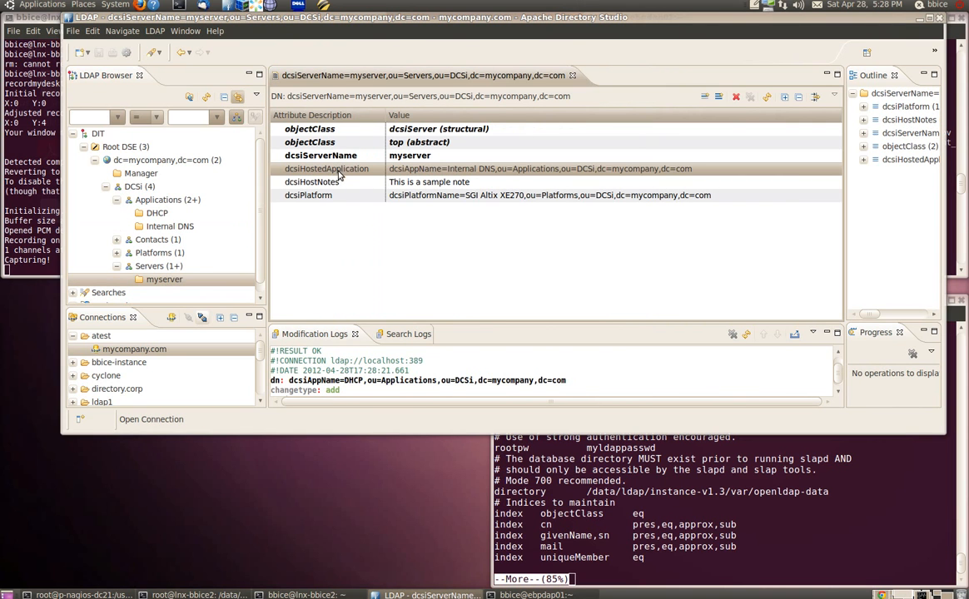
pyautogui.rightClick(339, 172)
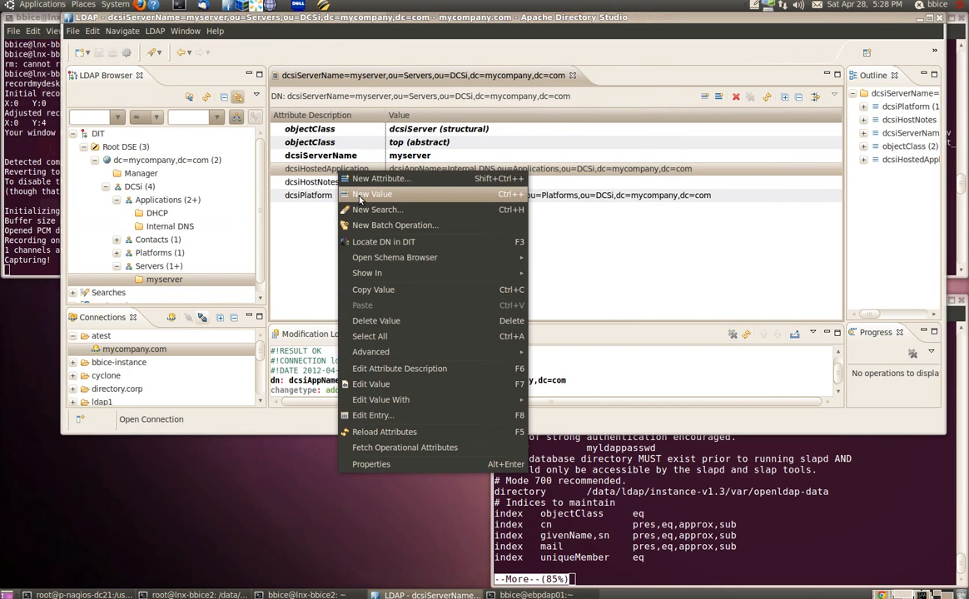
pyautogui.press('Escape')
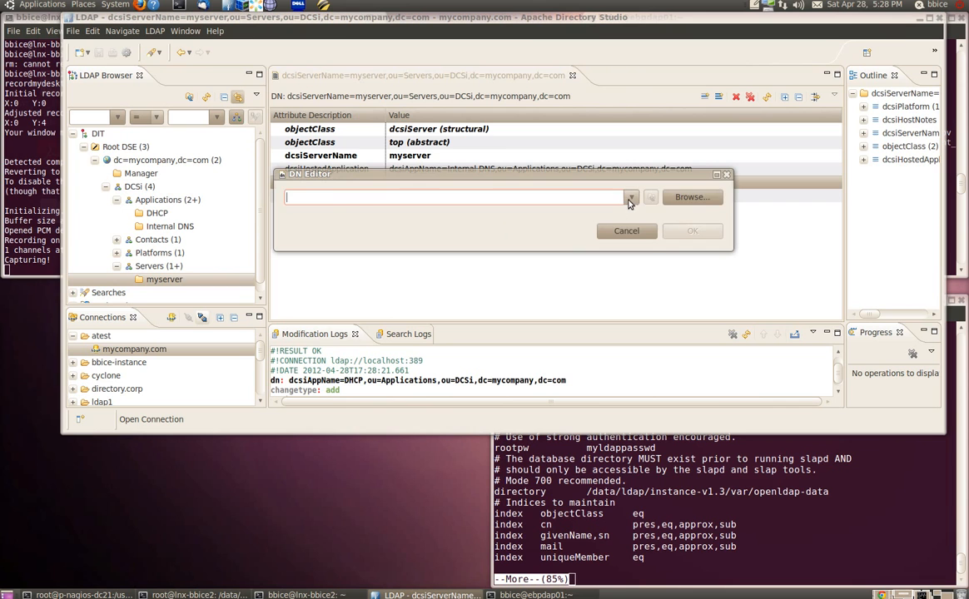
pyautogui.click(699, 196)
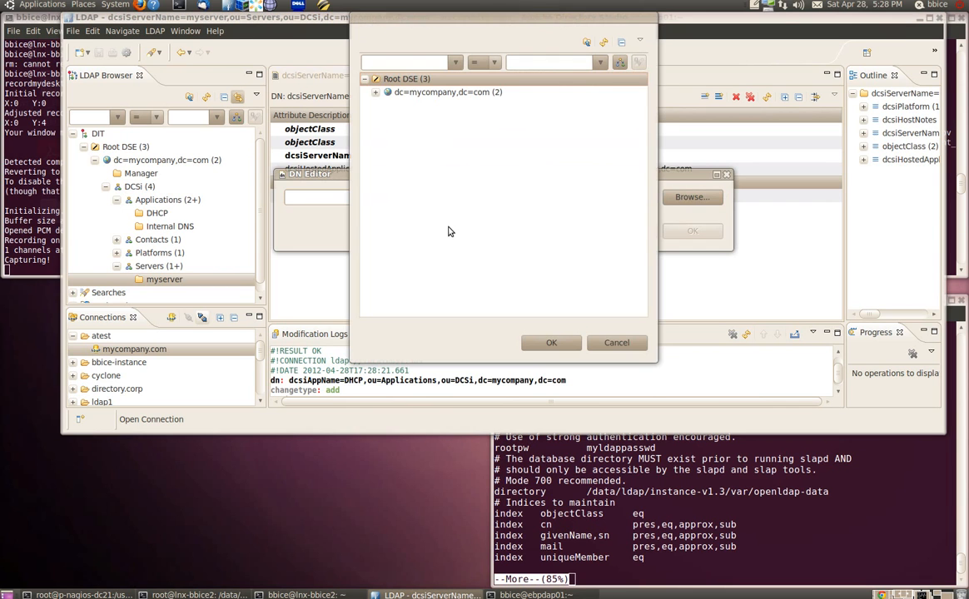
pyautogui.click(376, 92)
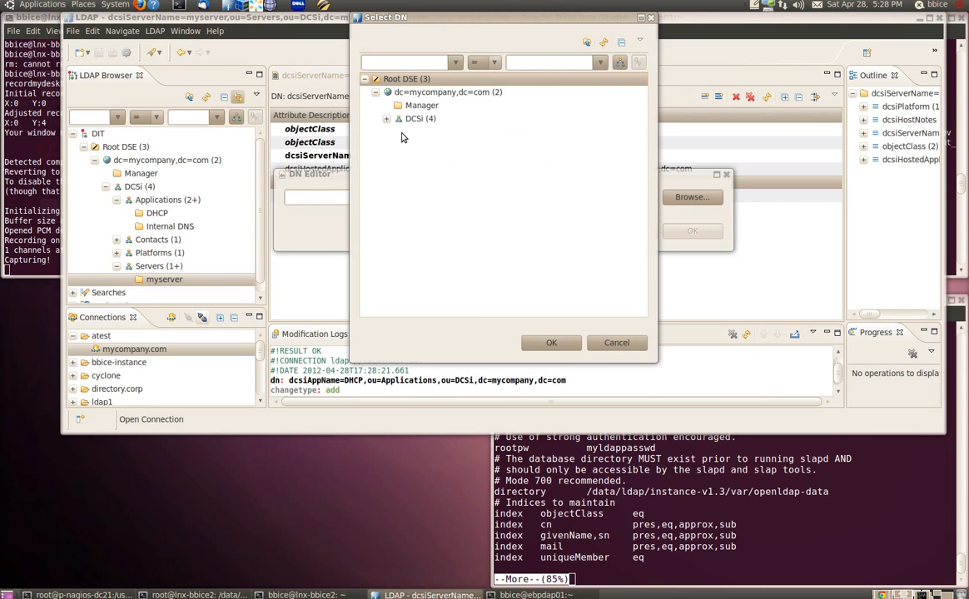
pyautogui.click(386, 119)
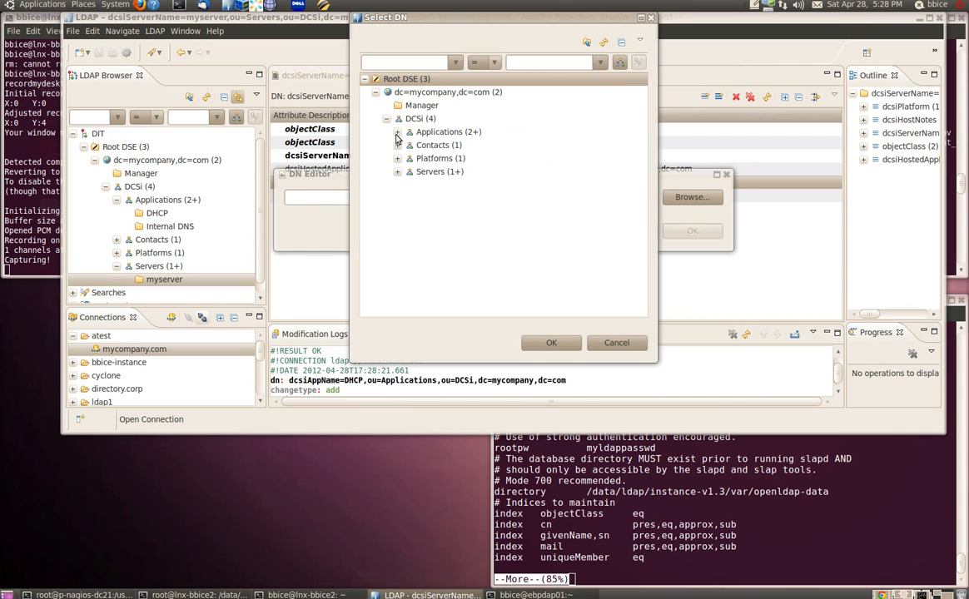
pyautogui.click(398, 132)
pyautogui.click(437, 145)
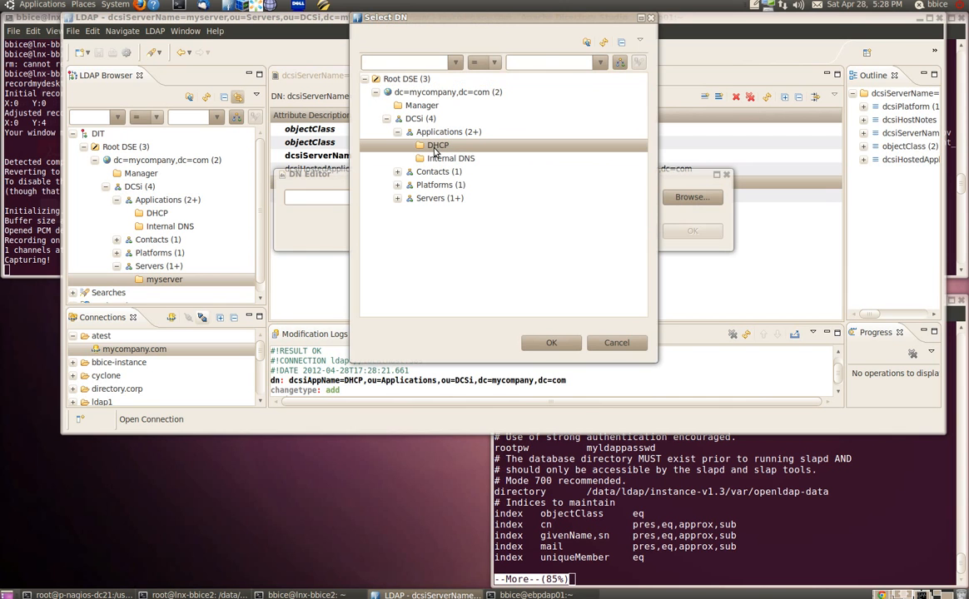
pyautogui.click(549, 343)
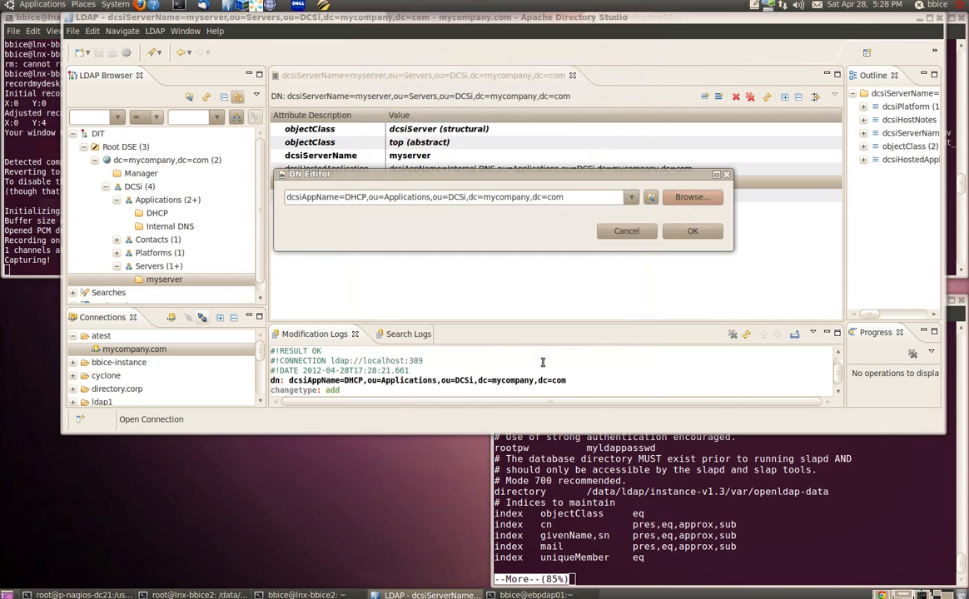
pyautogui.click(699, 234)
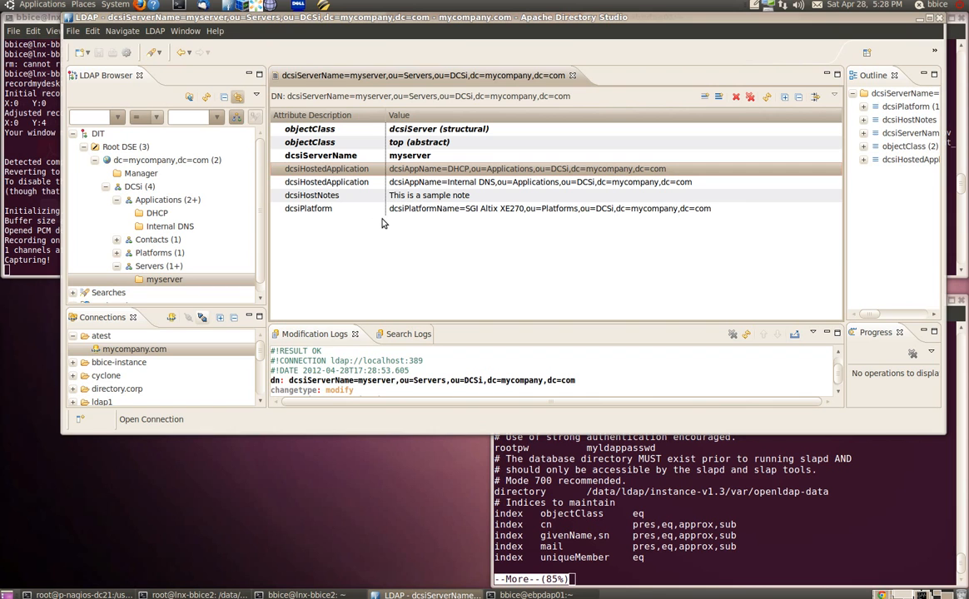
# - Add a second dcsiHostNotes value to the myserver entry reading "This is also a DHCP server"
pyautogui.click(355, 197)
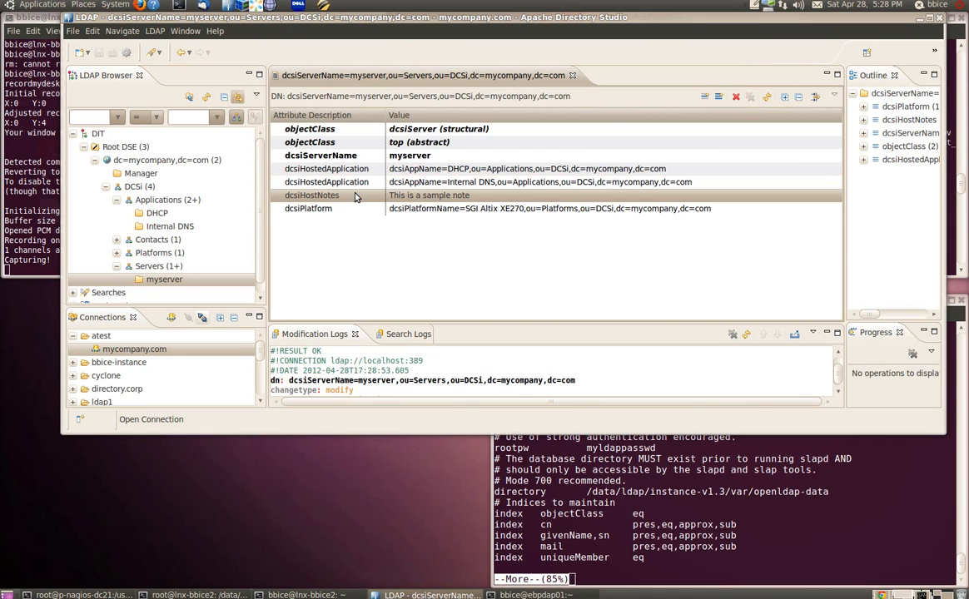
pyautogui.rightClick(355, 196)
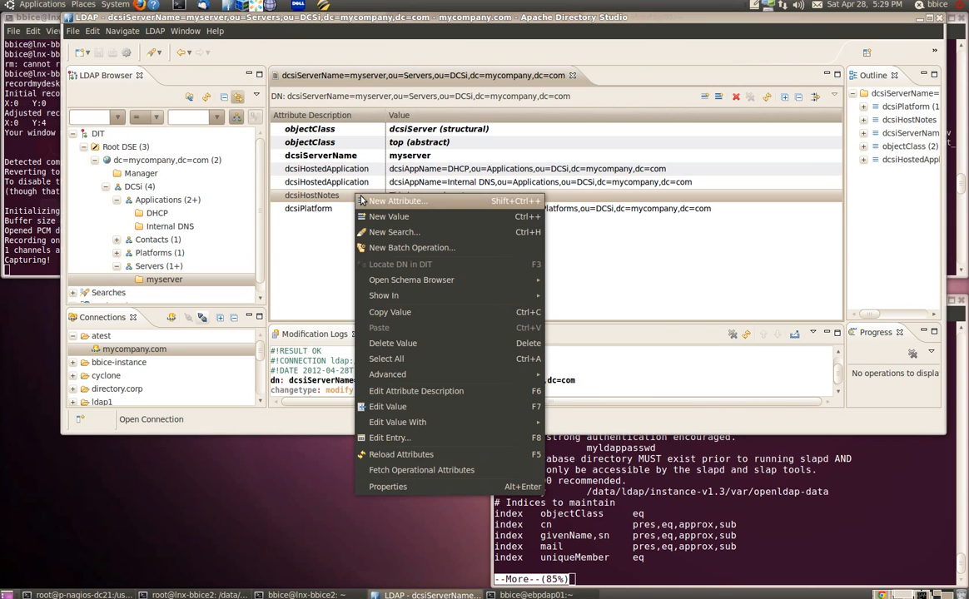
pyautogui.click(400, 218)
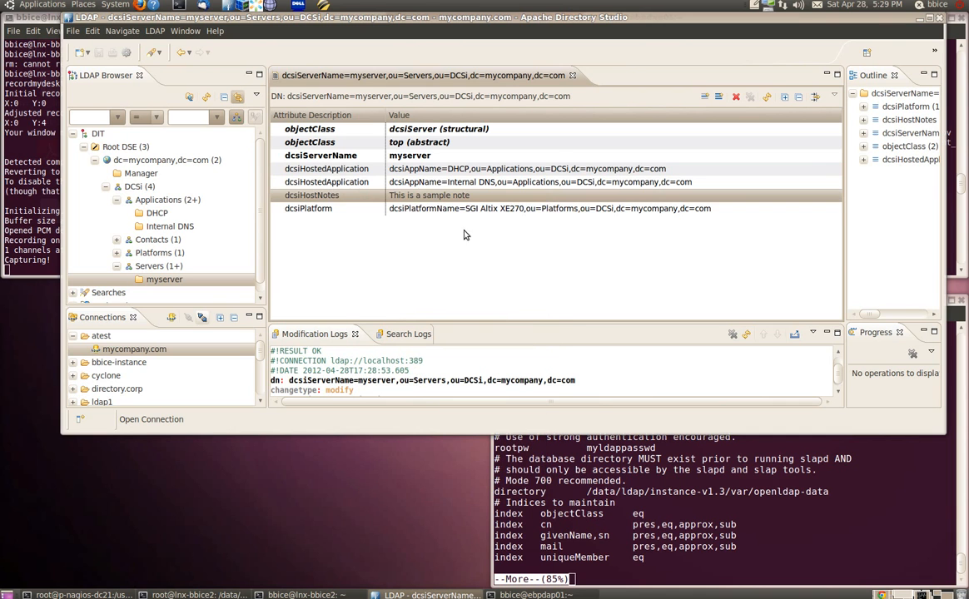
pyautogui.write('This i')
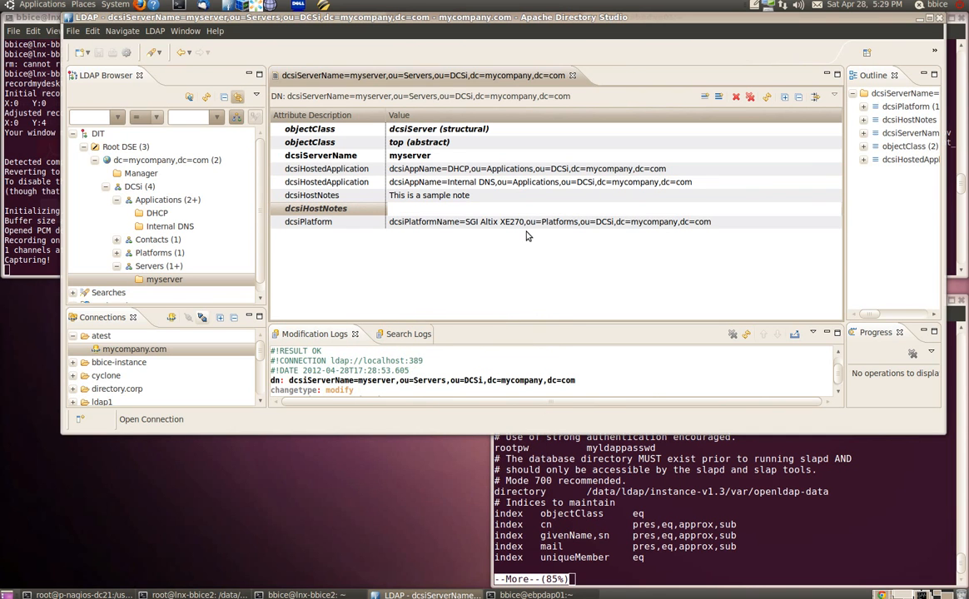
pyautogui.write('s also a DHCP server')
pyautogui.press('Return')
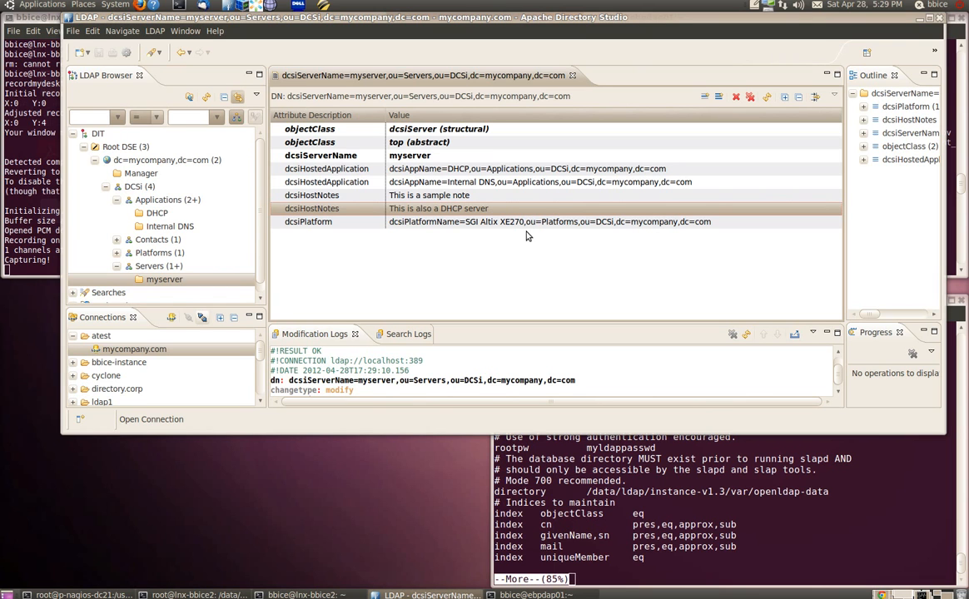
# - Examine the attribute types that can still be added to the myserver entry, without adding one
pyautogui.click(333, 181)
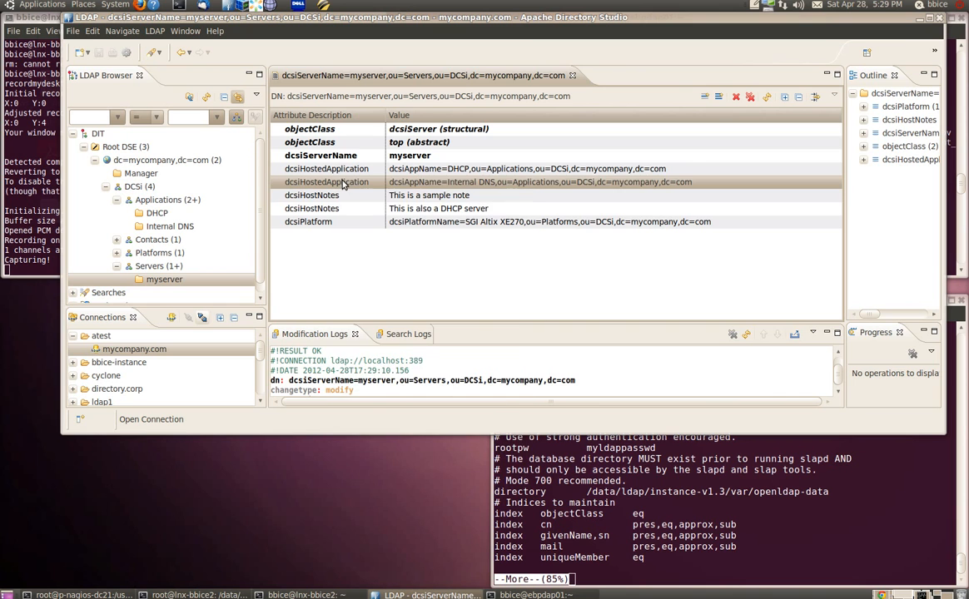
pyautogui.rightClick(343, 182)
pyautogui.press('Escape')
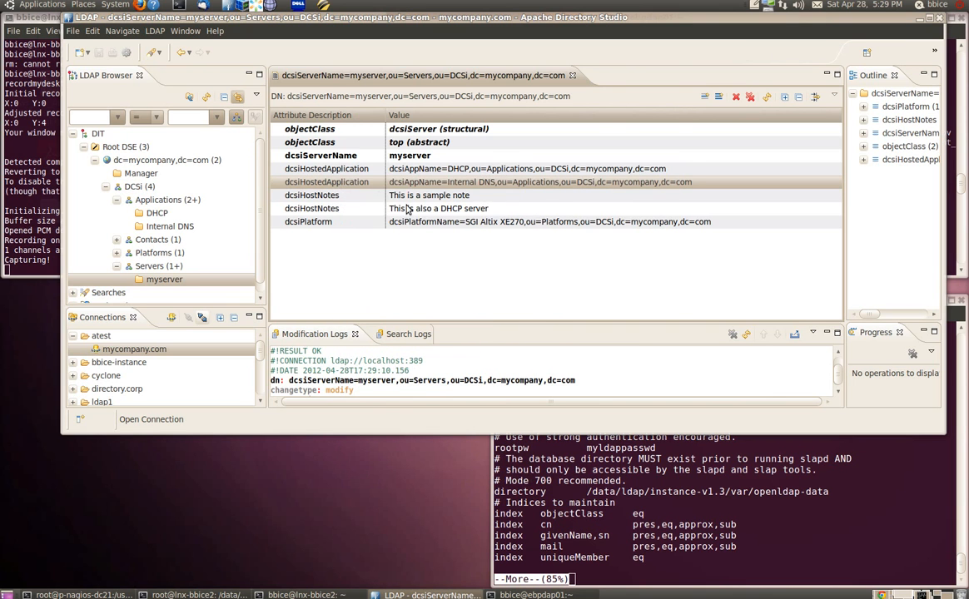
pyautogui.click(662, 124)
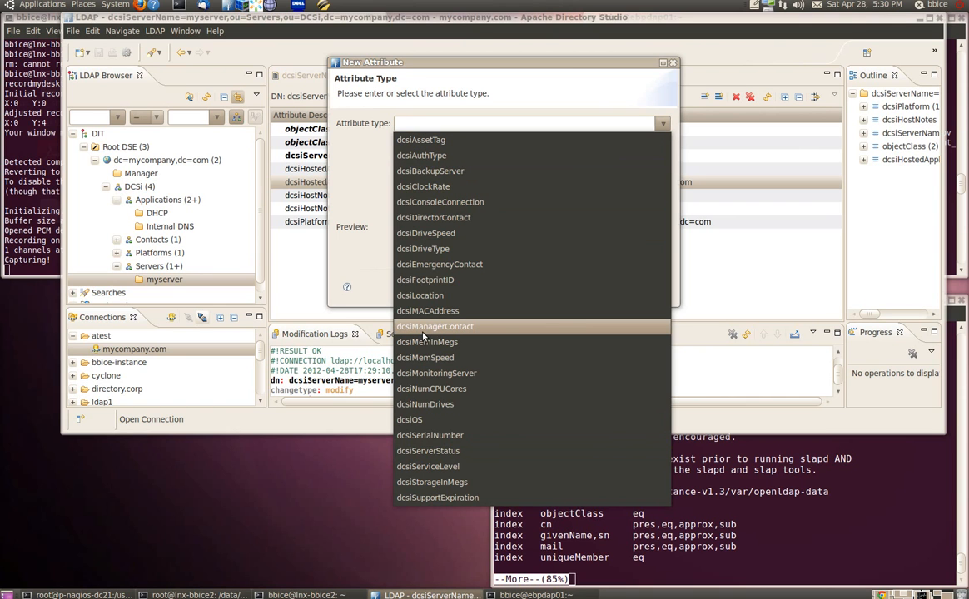
pyautogui.click(392, 66)
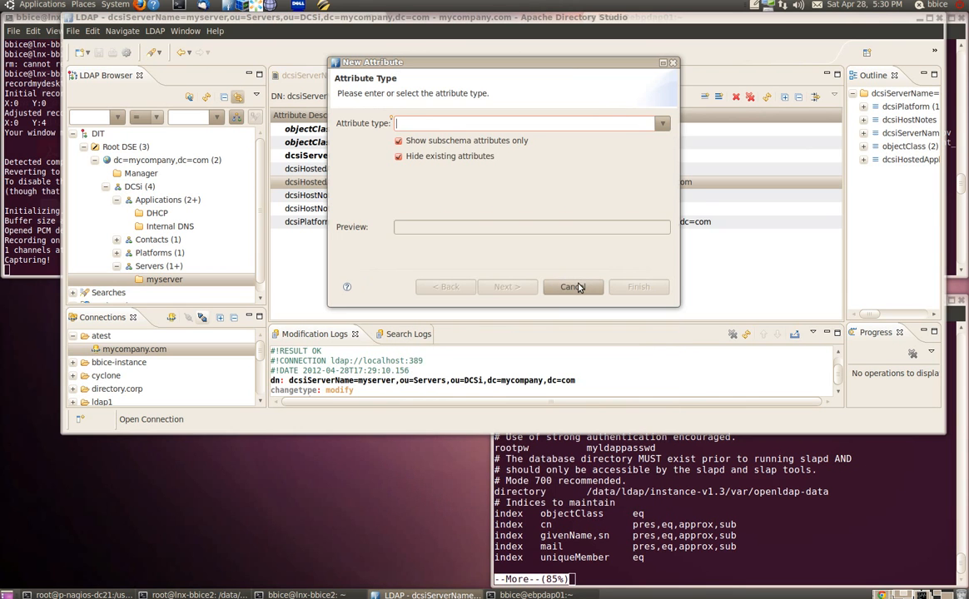
pyautogui.click(573, 288)
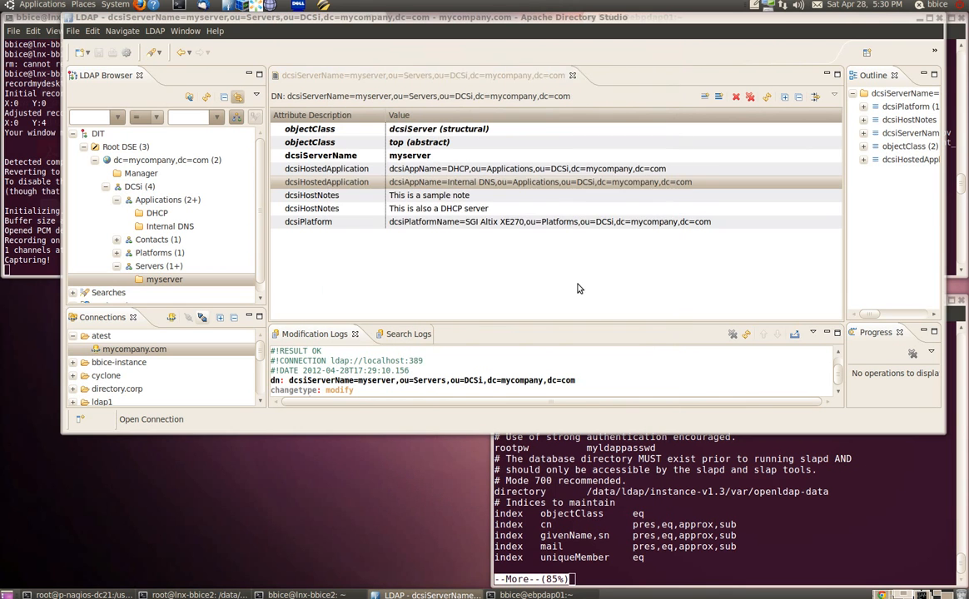